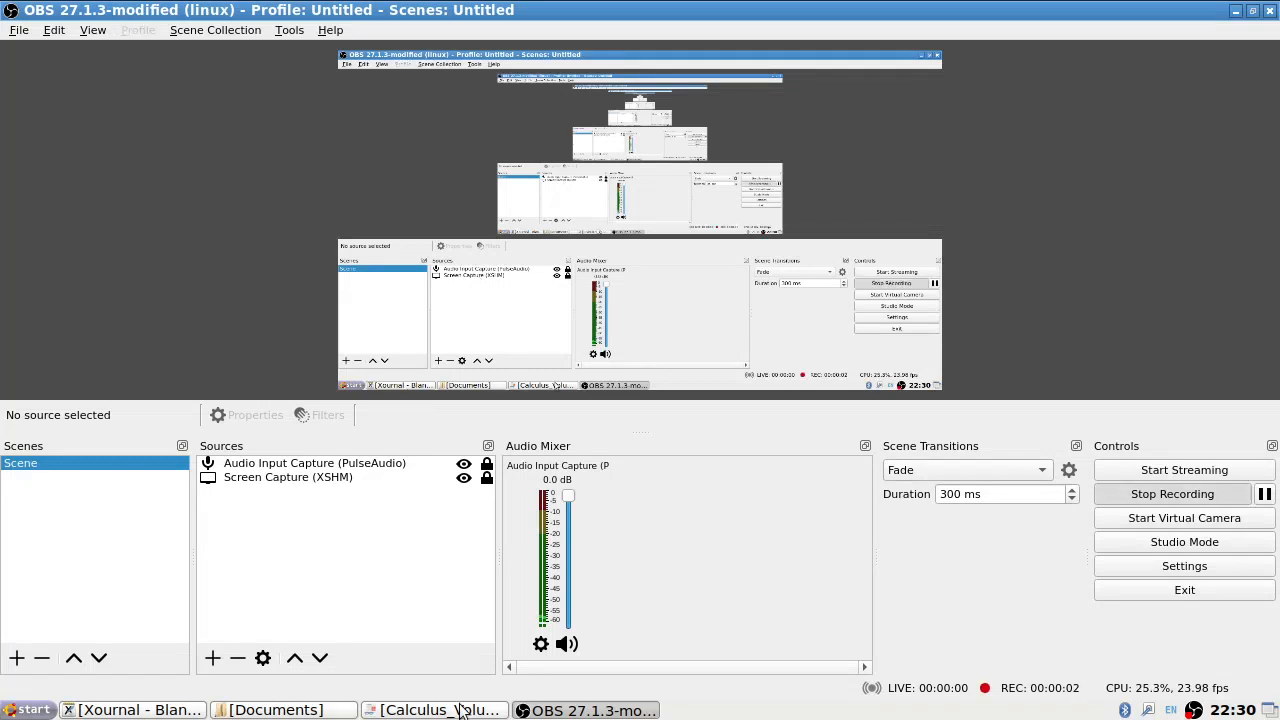
# - Bring the Calculus Volume 1 textbook forward showing the exercise 195 and 196 graphs
pyautogui.click(438, 710)
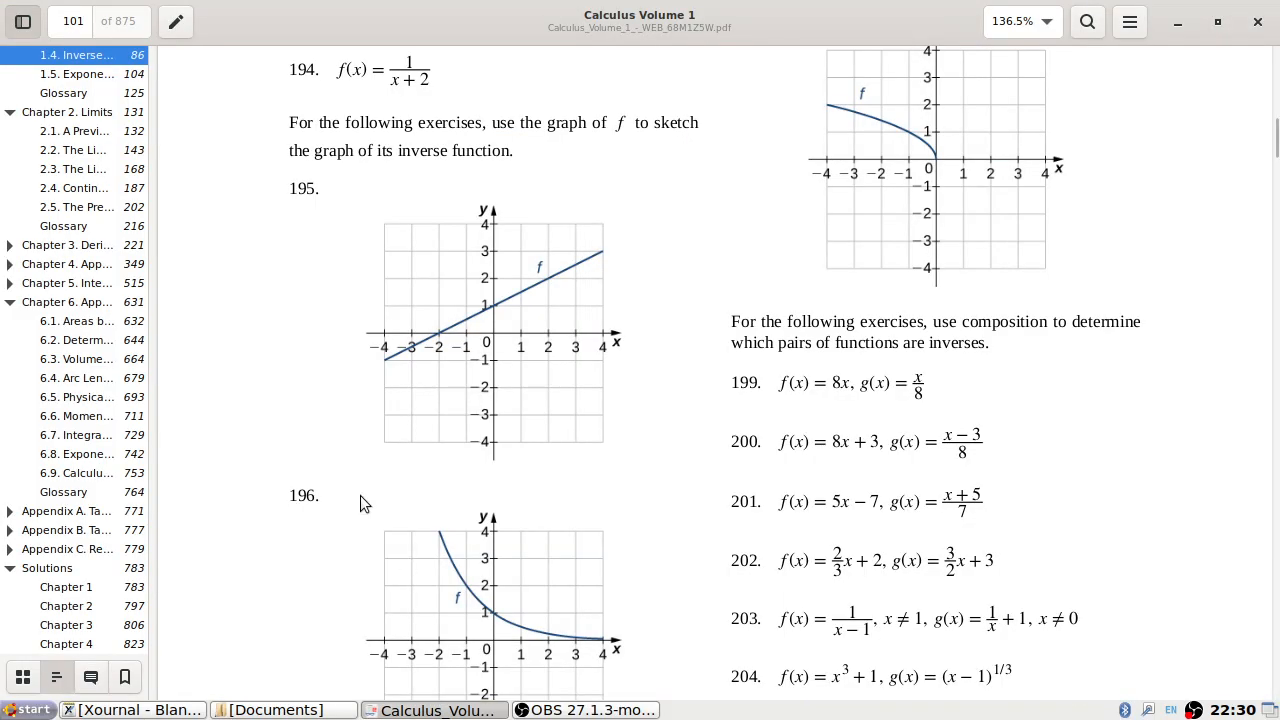
pyautogui.scroll(-4, 258, 387)
pyautogui.scroll(-3, 258, 387)
pyautogui.scroll(3, 258, 387)
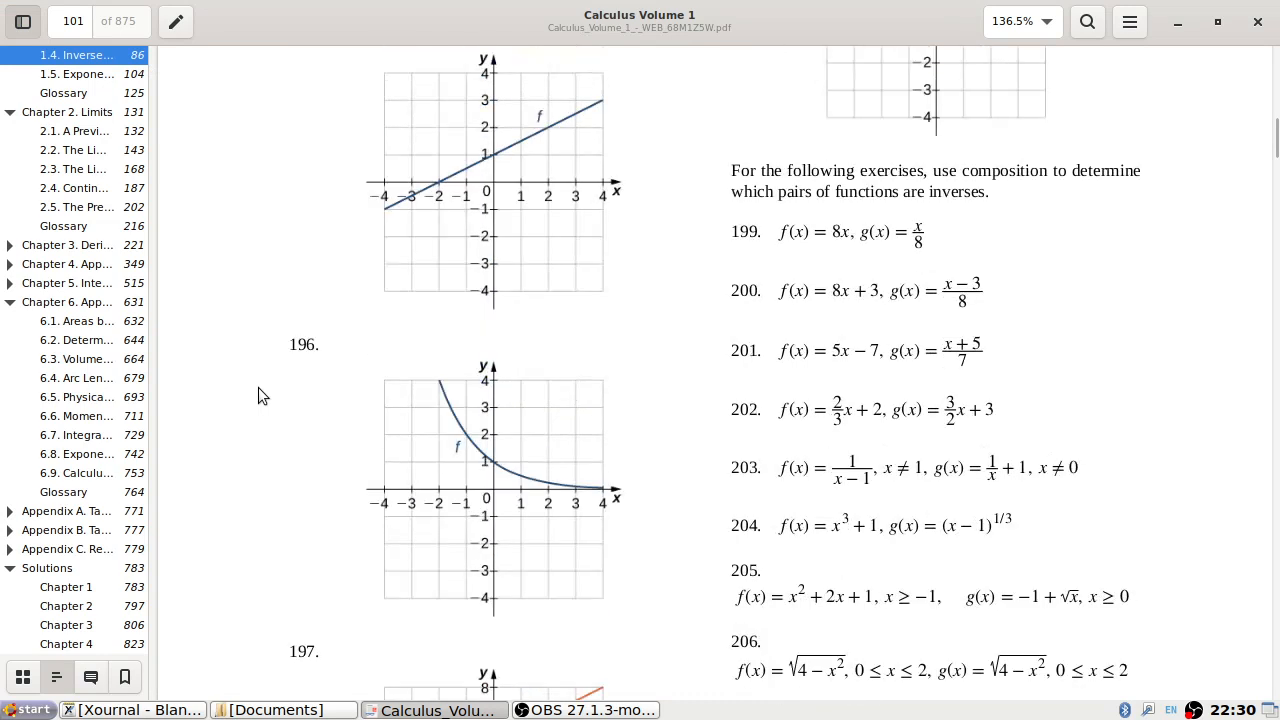
pyautogui.scroll(-4, 258, 387)
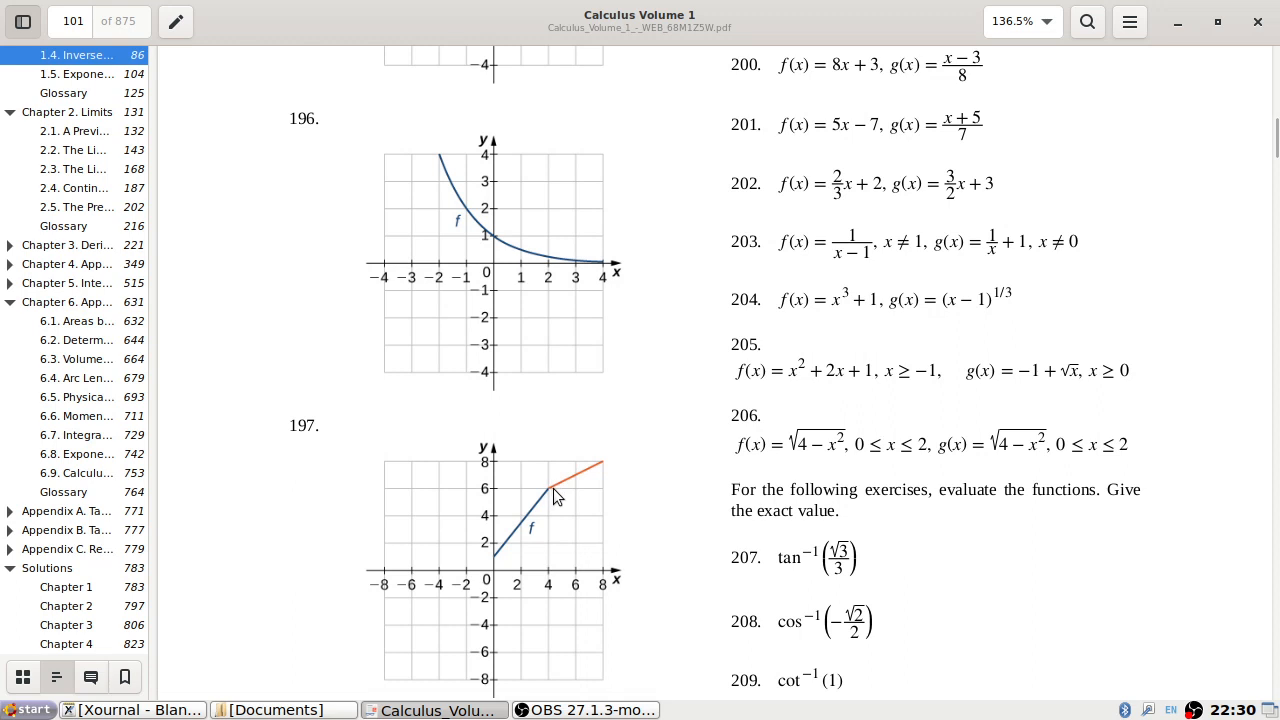
pyautogui.scroll(3, 553, 488)
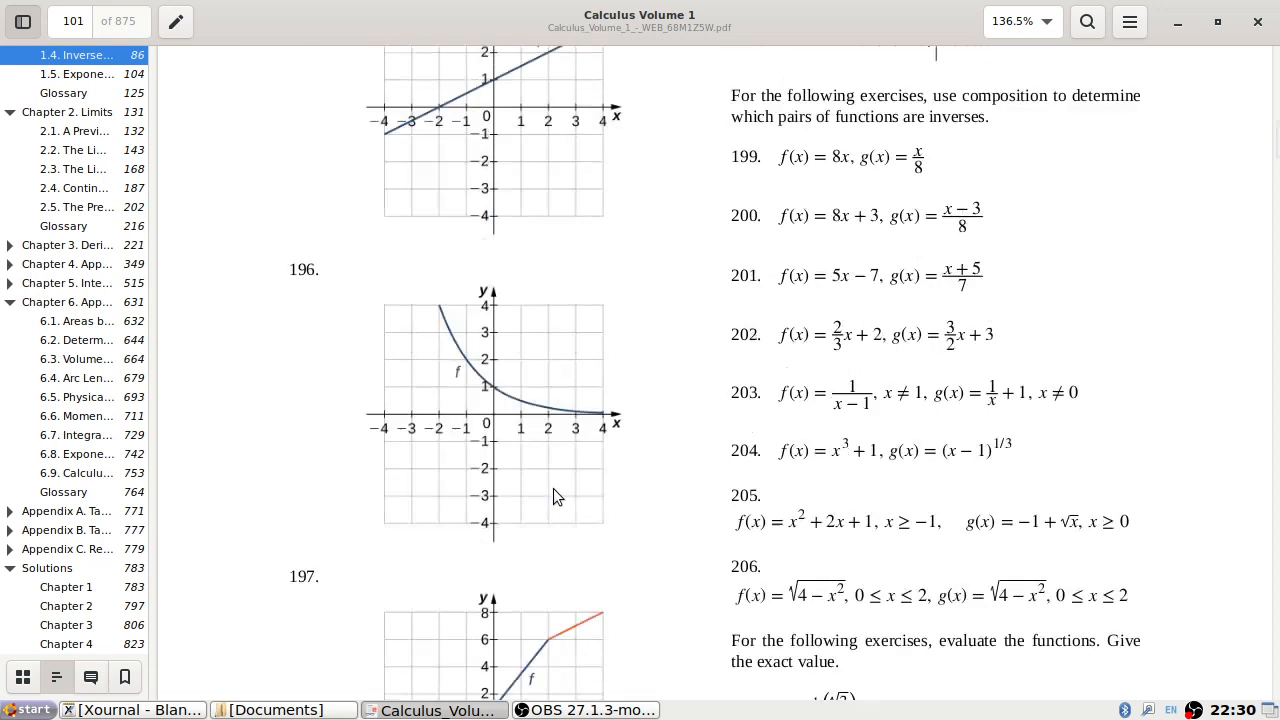
pyautogui.scroll(3, 553, 488)
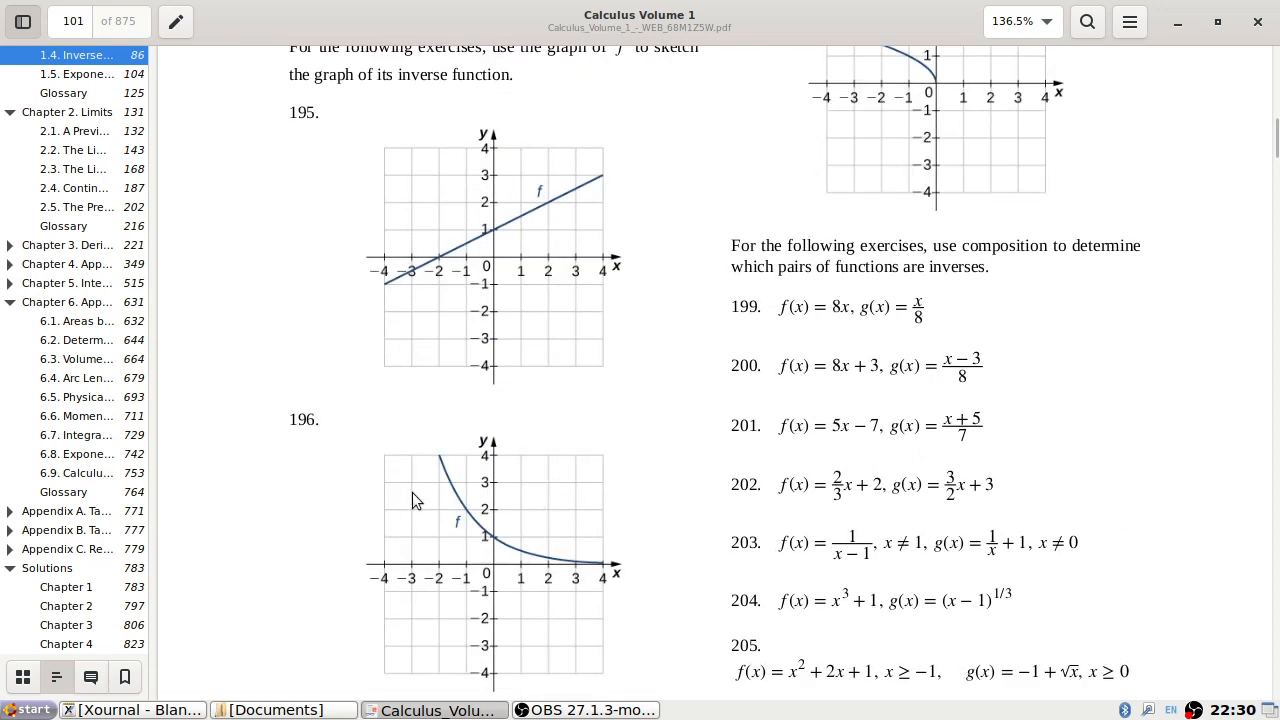
# - Capture a selection around graphs 195–196 to the clipboard and switch to the Xournal notebook
pyautogui.press('Print')
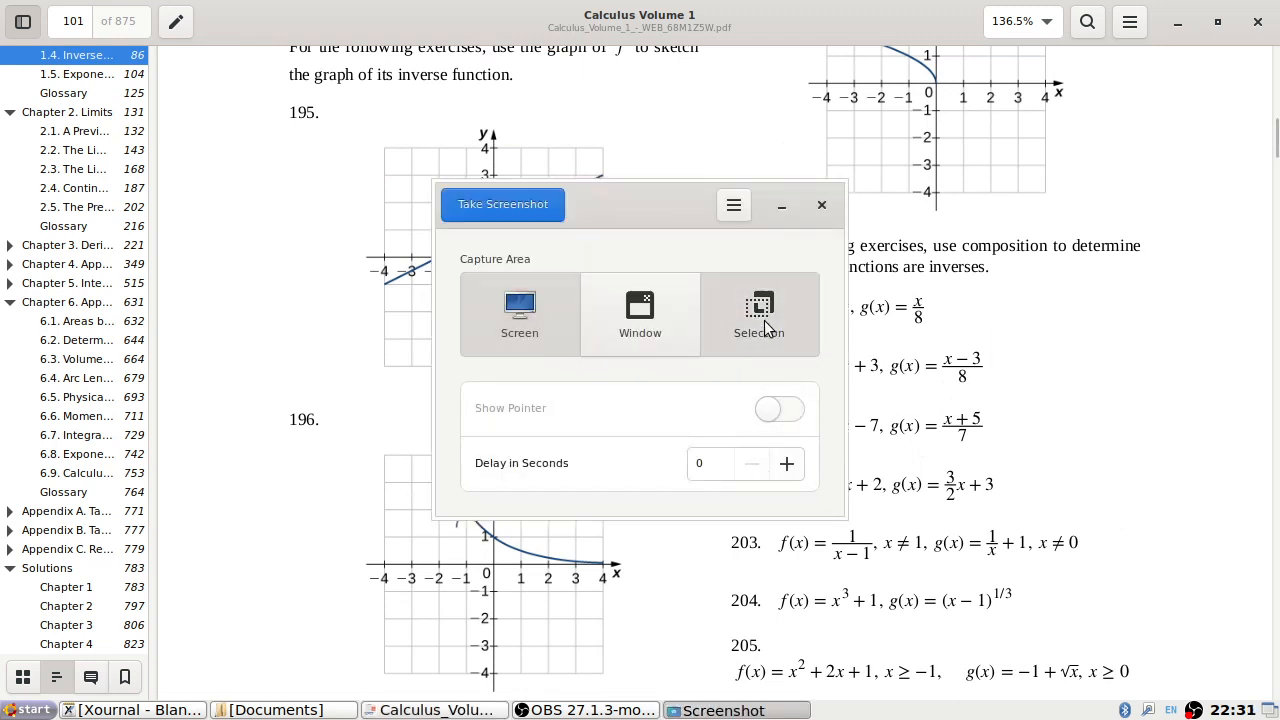
pyautogui.click(766, 325)
pyautogui.click(502, 204)
pyautogui.moveTo(259, 91)
pyautogui.mouseDown()
pyautogui.moveTo(581, 531)
pyautogui.moveTo(645, 700)
pyautogui.mouseUp()
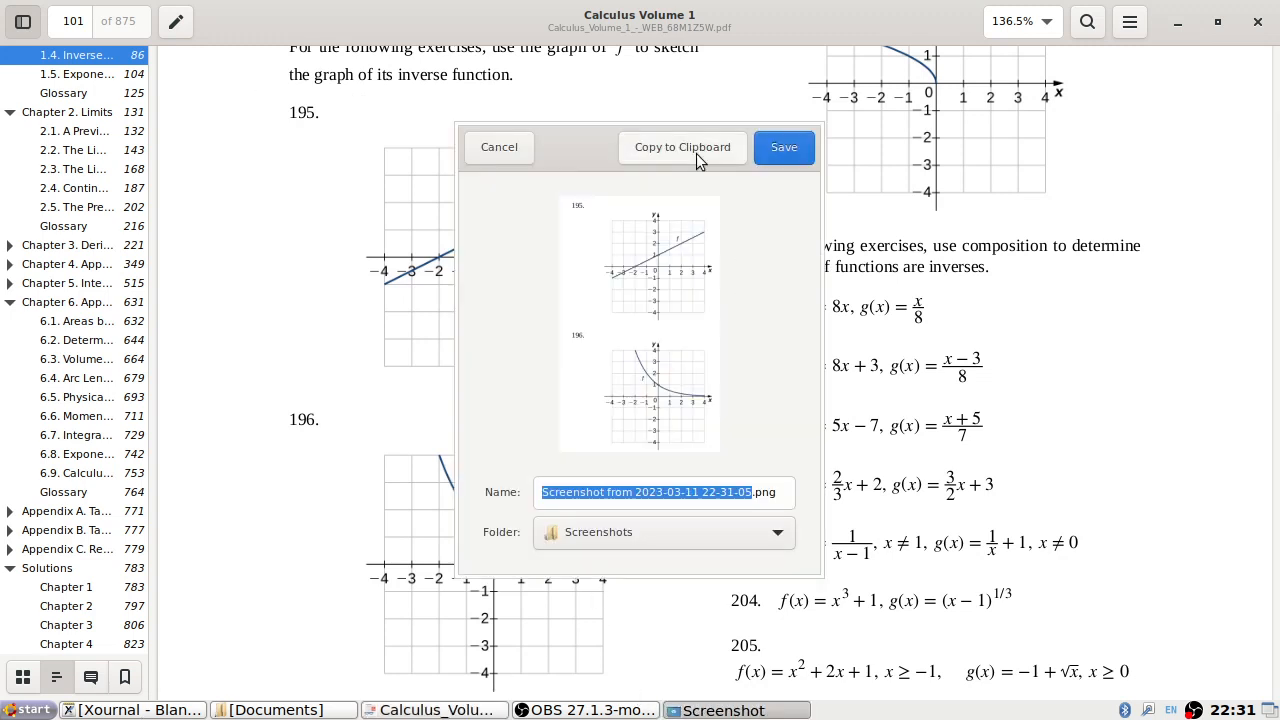
pyautogui.click(683, 147)
pyautogui.hotkey('alt', 'Tab')
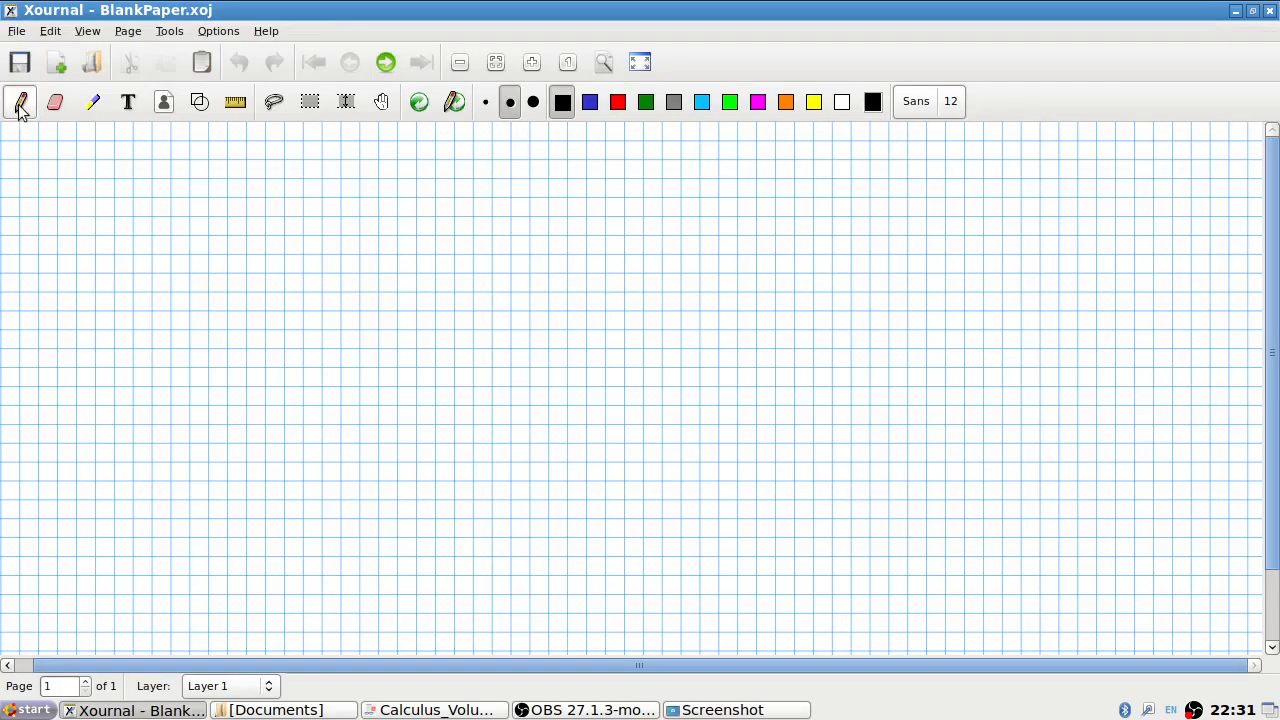
# - Paste the graphs 195–196 image onto the grid page in fullscreen, undoing a trial y=x line
pyautogui.hotkey('ctrl', 'v')
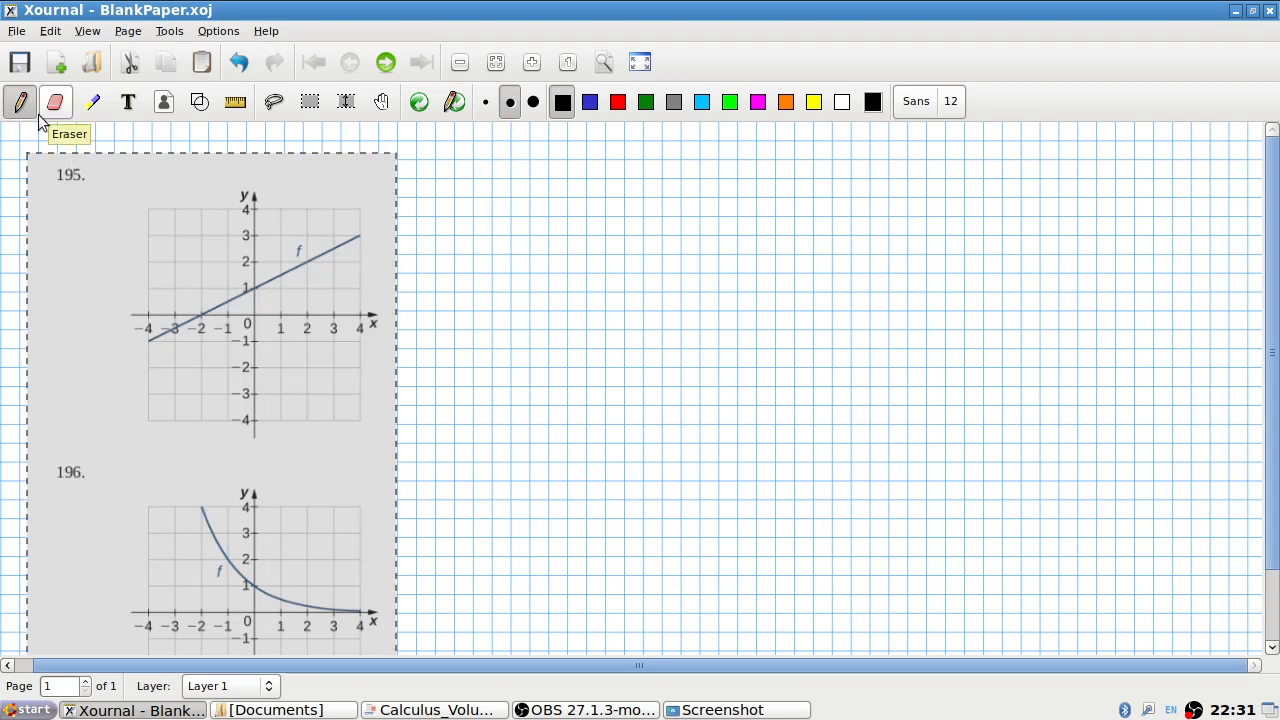
pyautogui.click(641, 63)
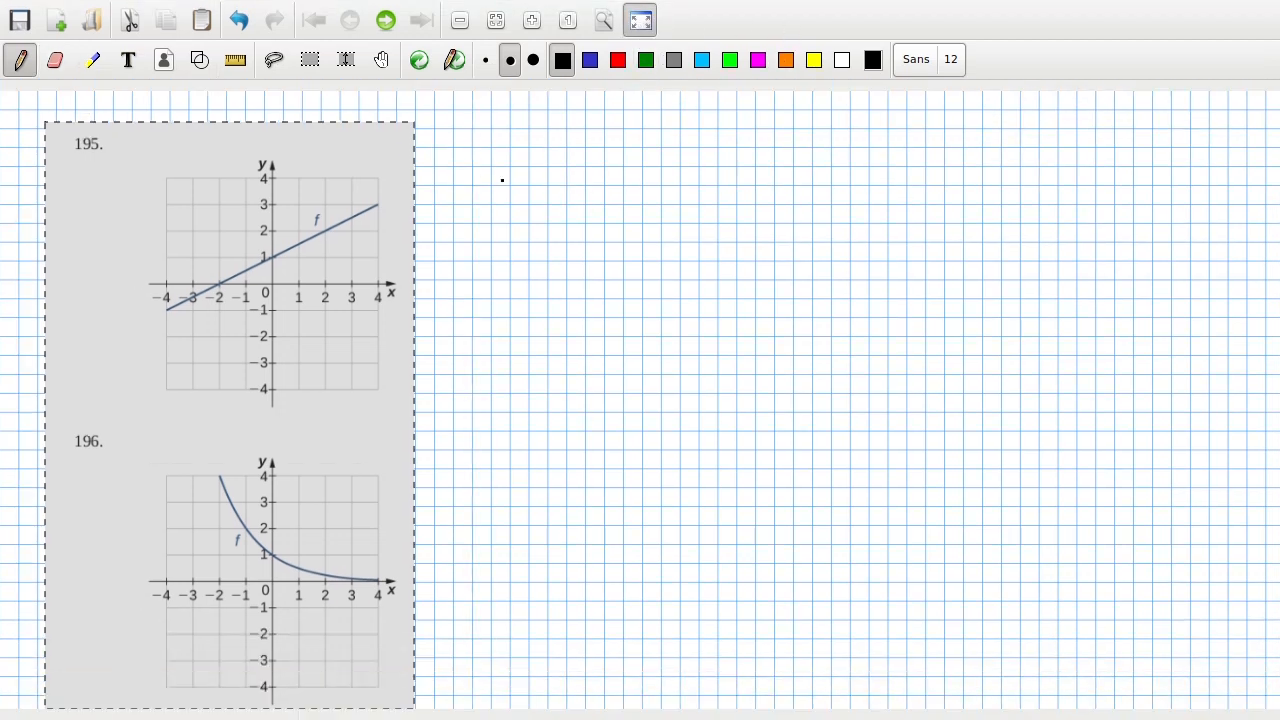
pyautogui.click(521, 148)
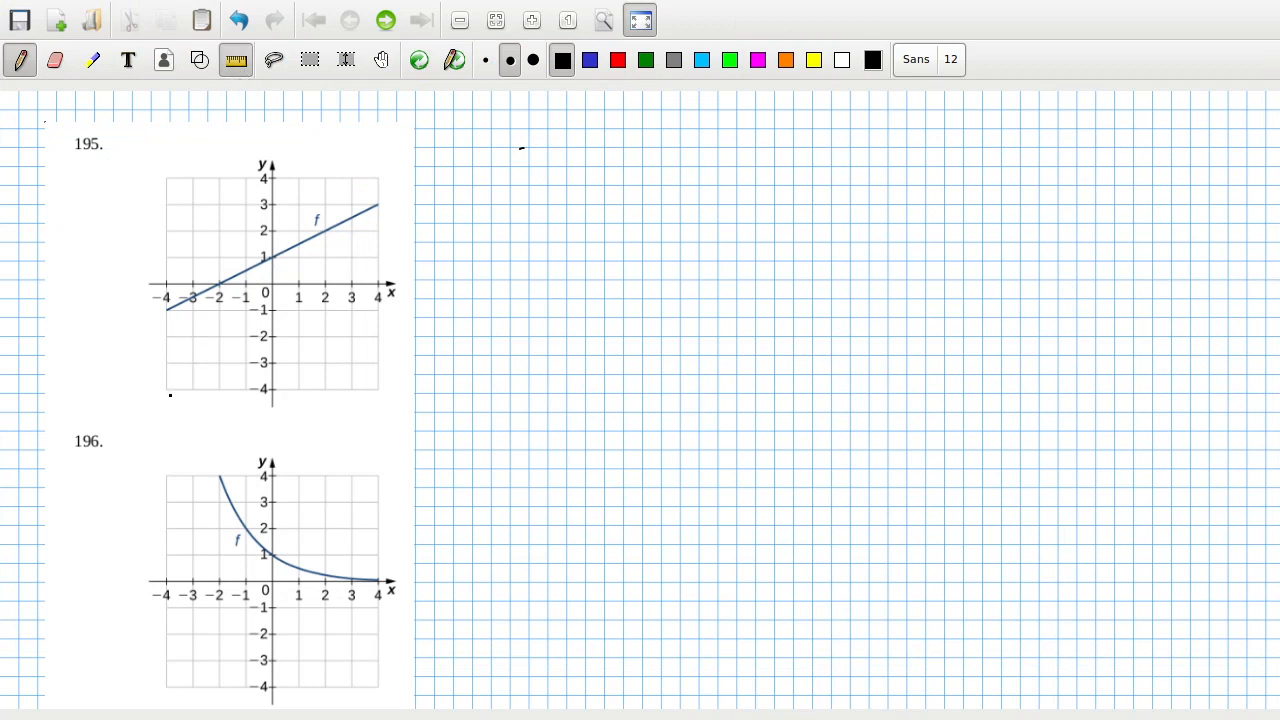
pyautogui.moveTo(170, 394); pyautogui.dragTo(378, 181)
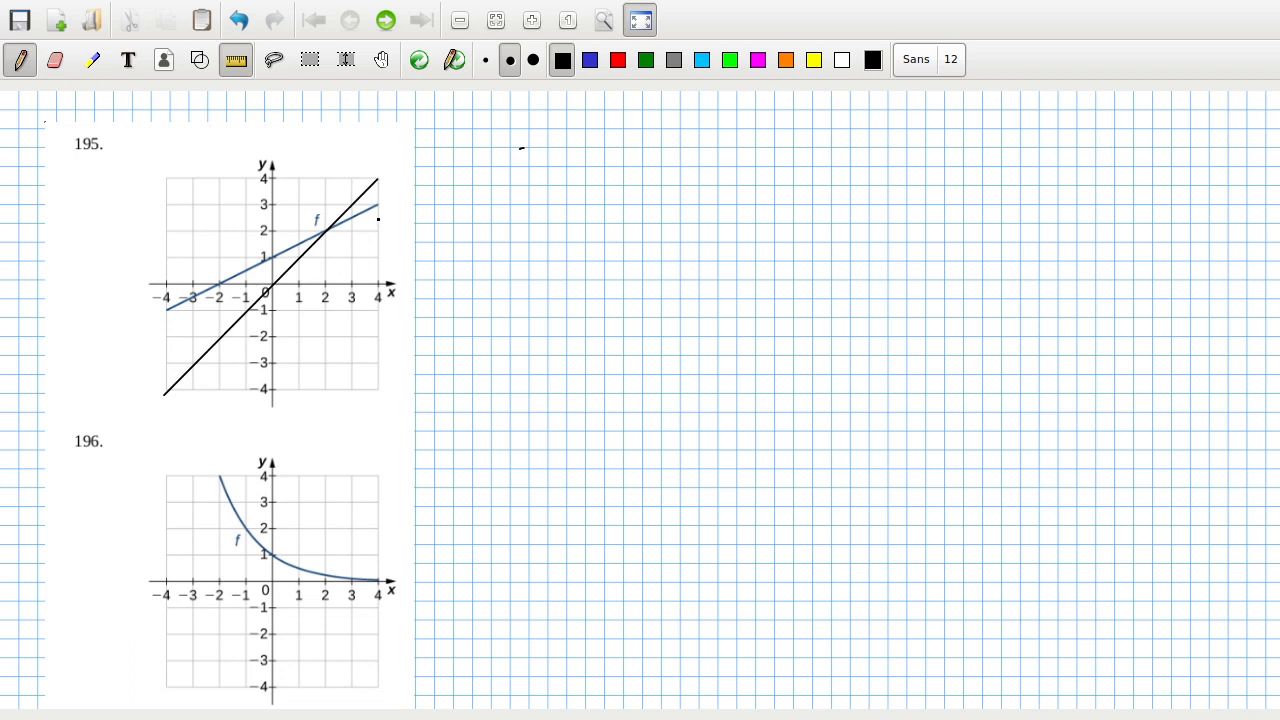
pyautogui.hotkey('ctrl', 'z')
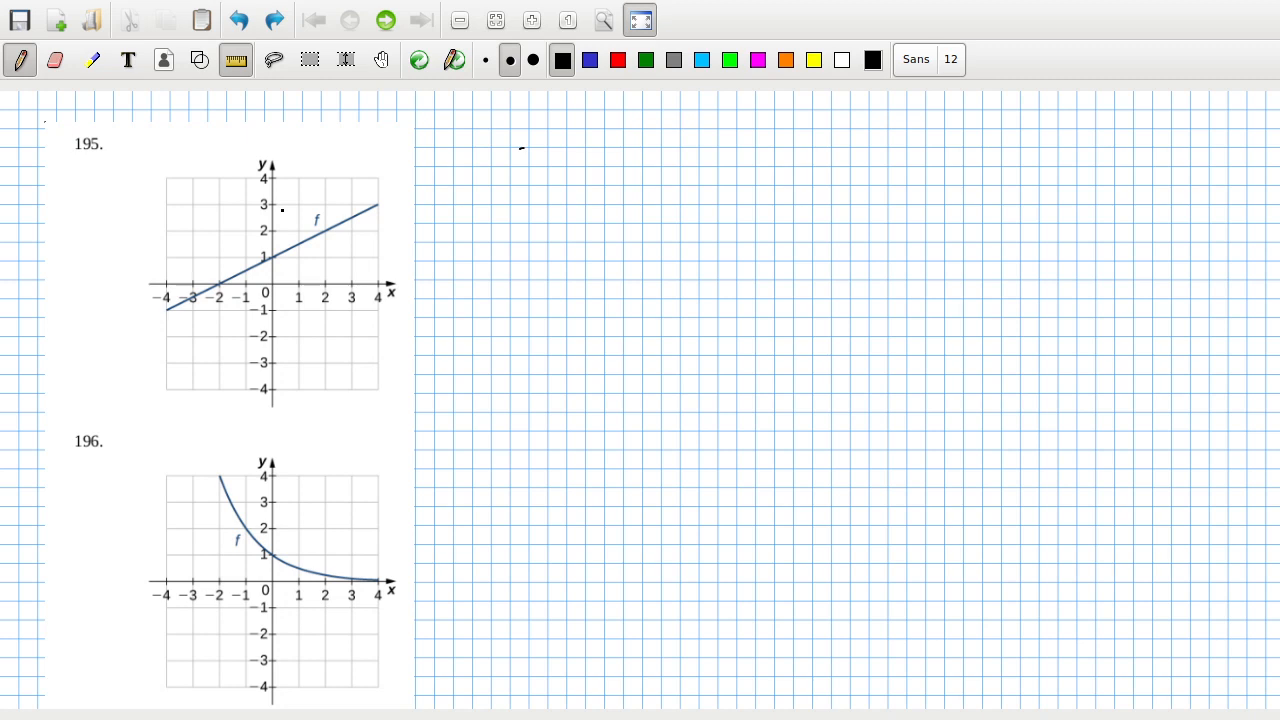
# - Mark (1,0) and (0,−2) on graph 195 with the thin pen and rule the inverse line through them
pyautogui.click(486, 59)
pyautogui.click(284, 254)
pyautogui.click(235, 59)
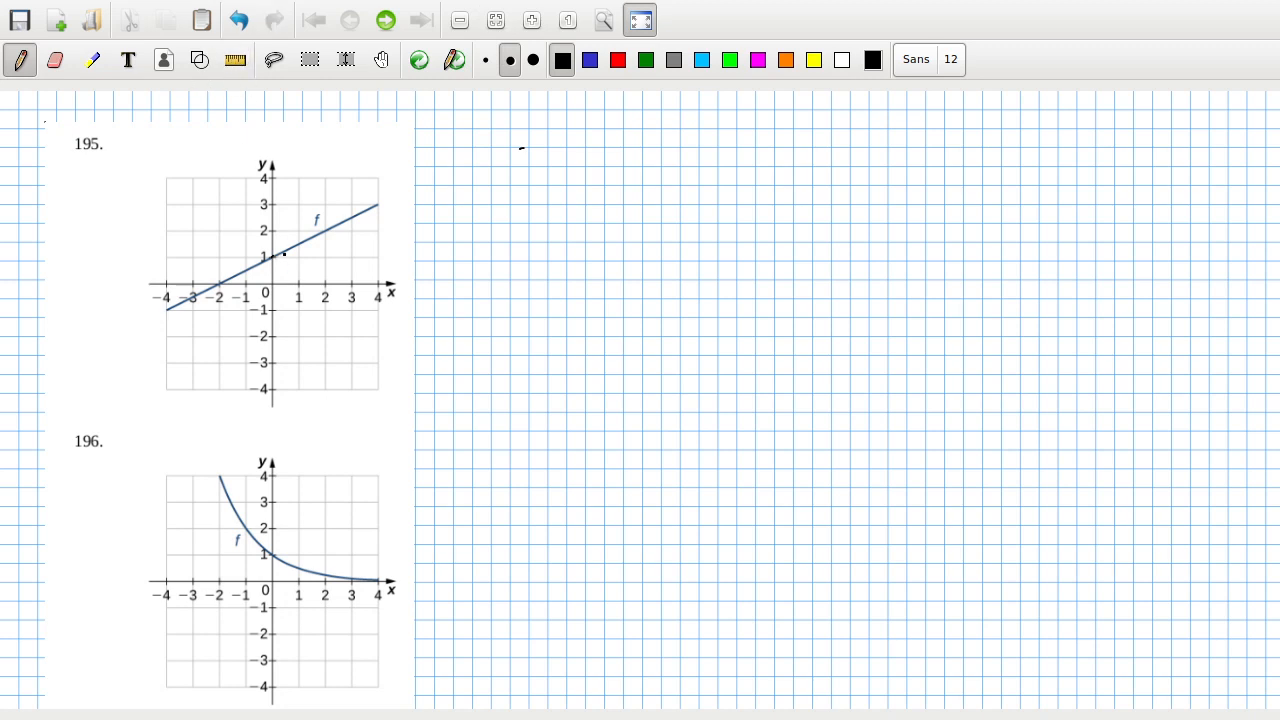
pyautogui.click(297, 284)
pyautogui.click(271, 338)
pyautogui.click(236, 59)
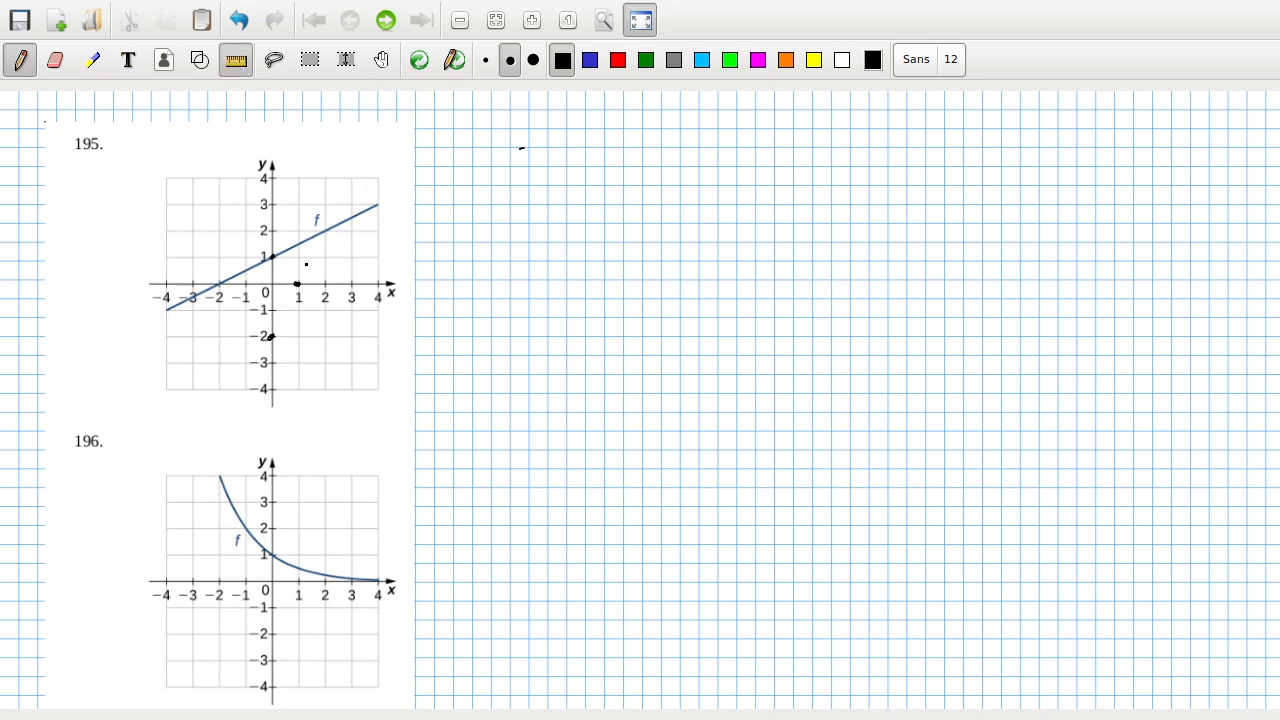
pyautogui.moveTo(350, 170); pyautogui.dragTo(248, 382)
pyautogui.moveTo(248, 382); pyautogui.dragTo(236, 404)
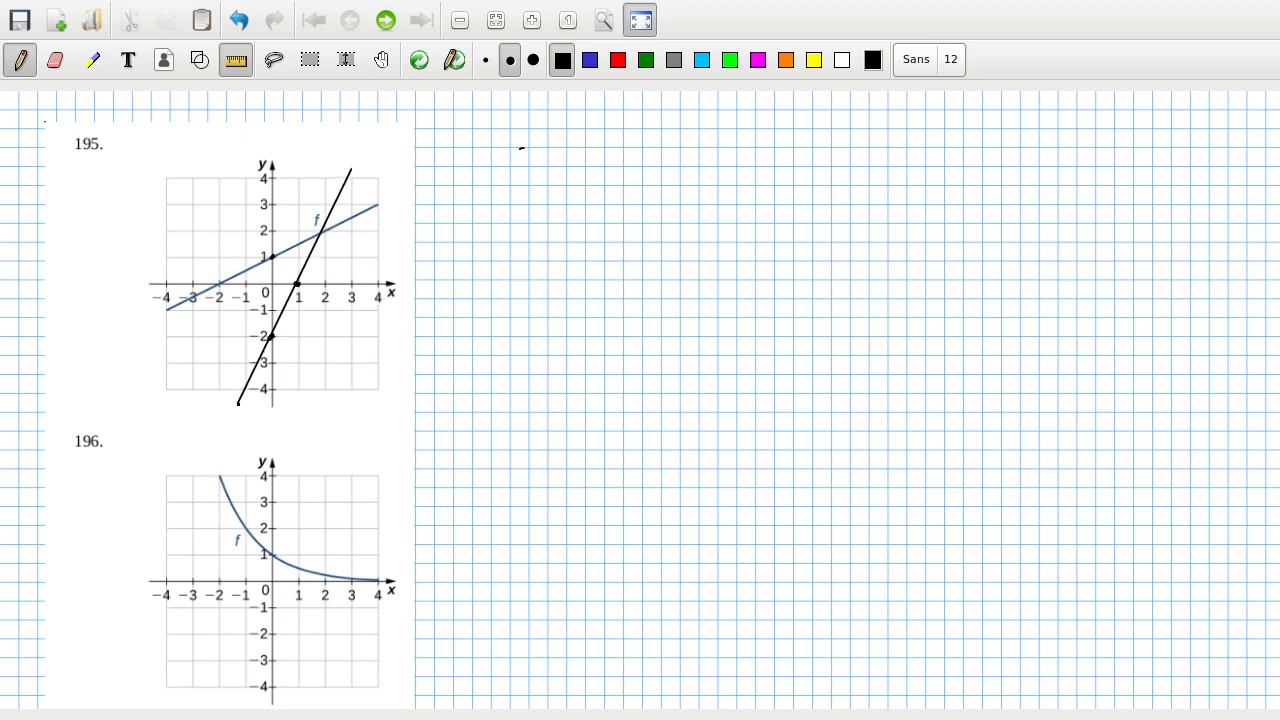
# - Draw and undo a red y=x line on graph 195, then label the black line f⁻¹
pyautogui.click(618, 60)
pyautogui.moveTo(164, 393); pyautogui.dragTo(390, 170)
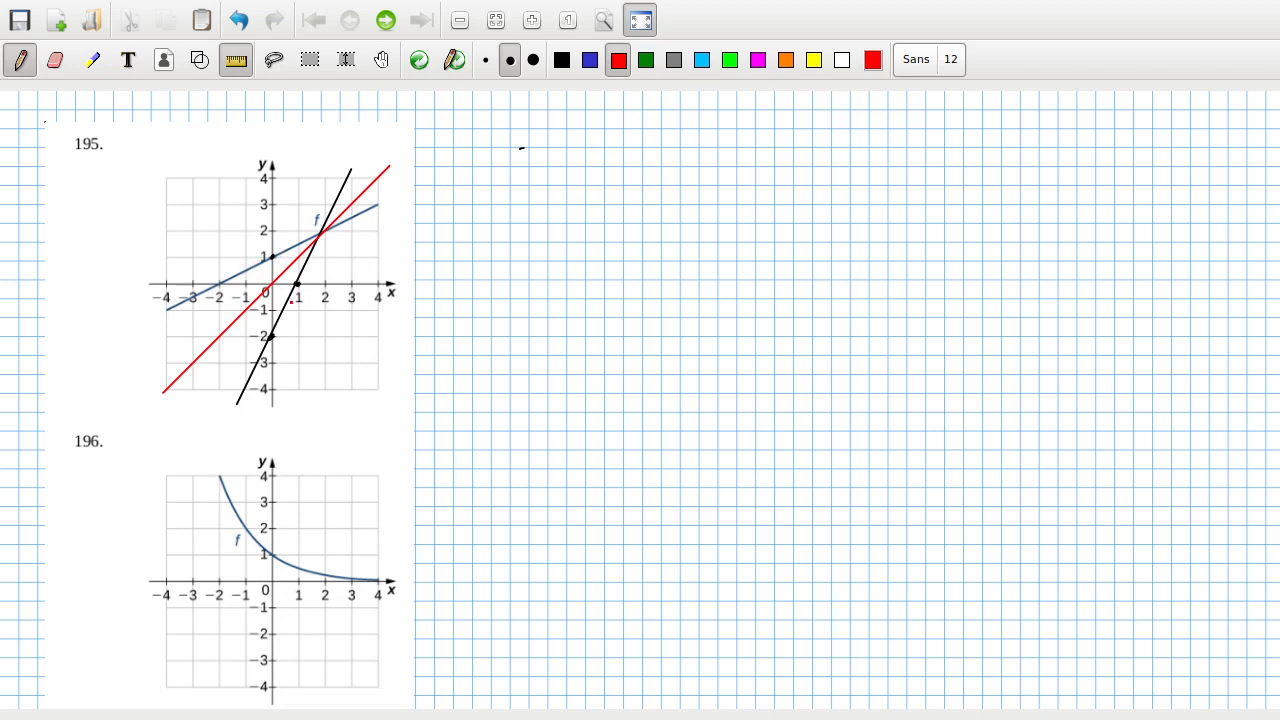
pyautogui.hotkey('ctrl', 'z')
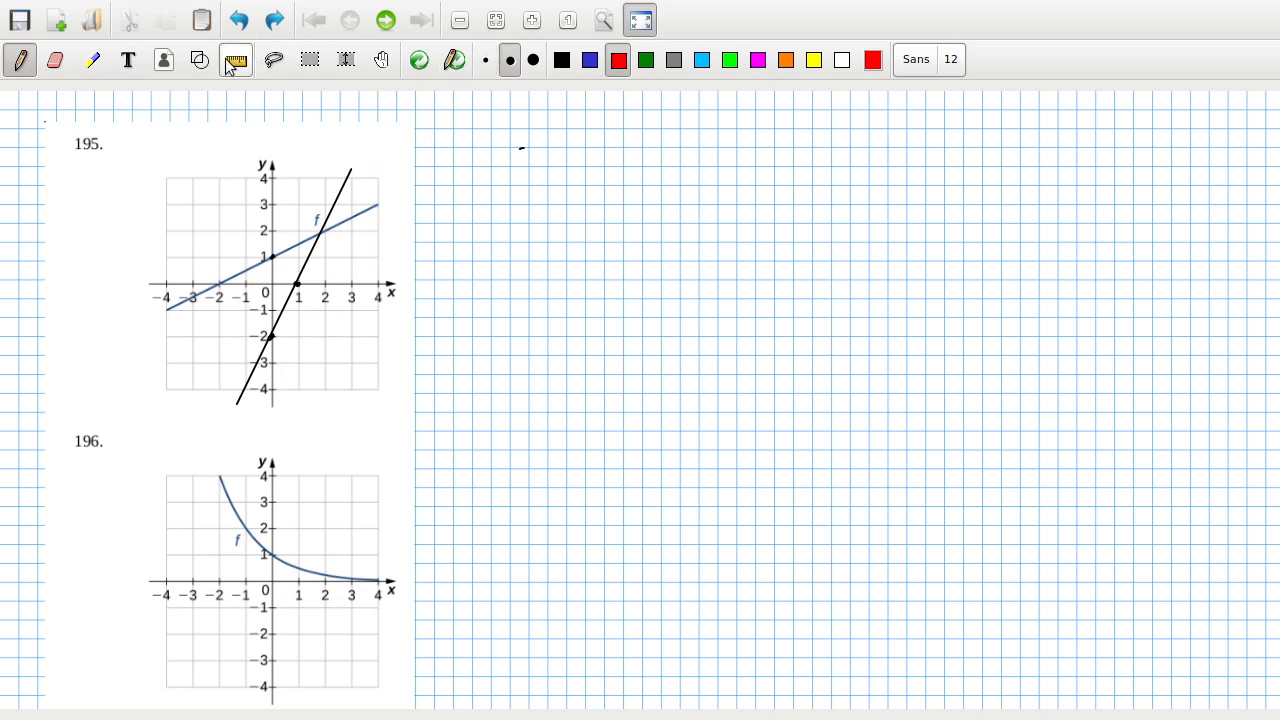
pyautogui.click(561, 60)
pyautogui.moveTo(361, 151)
pyautogui.mouseDown()
pyautogui.moveTo(354, 170)
pyautogui.moveTo(375, 136)
pyautogui.mouseUp()
pyautogui.moveTo(379, 132); pyautogui.dragTo(380, 140)
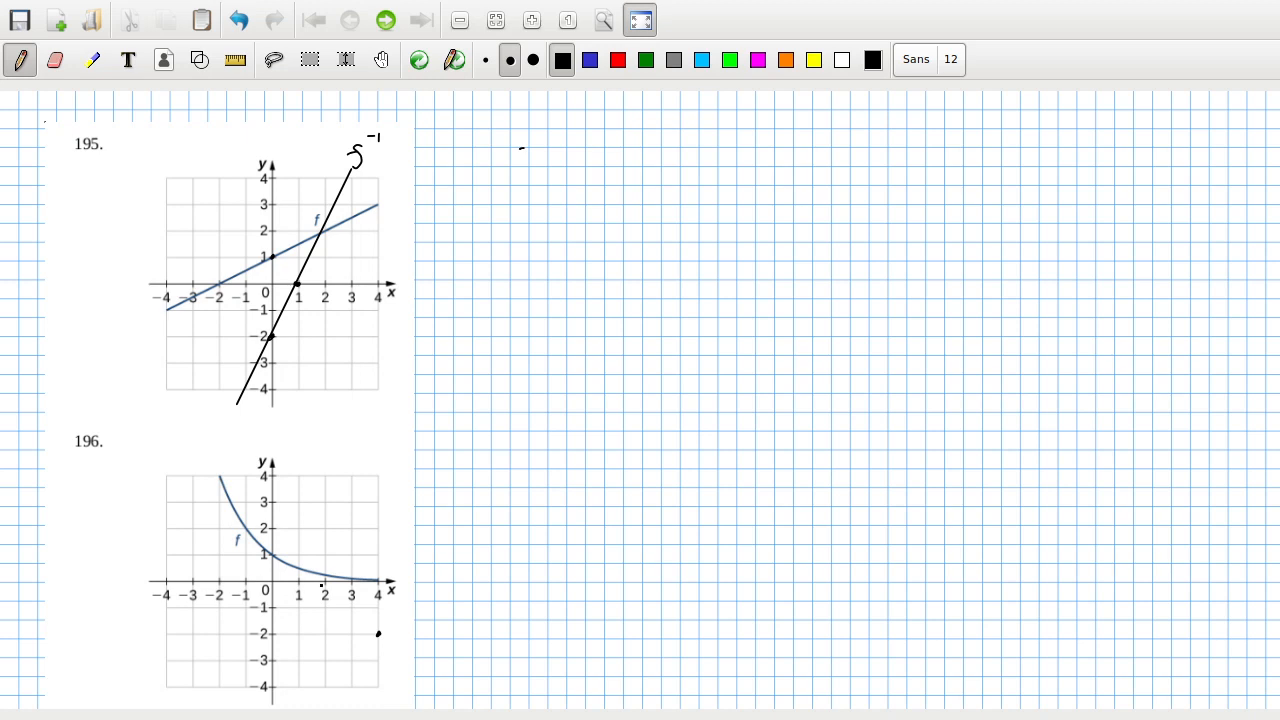
# - Mark (2,−1) and (1,0) on graph 196, sketch the inverse curve through them and label it f⁻¹
pyautogui.click(326, 609)
pyautogui.click(299, 582)
pyautogui.moveTo(375, 632); pyautogui.dragTo(300, 582)
pyautogui.moveTo(290, 562); pyautogui.dragTo(272, 468)
pyautogui.moveTo(302, 440)
pyautogui.mouseDown()
pyautogui.moveTo(296, 462)
pyautogui.moveTo(320, 434)
pyautogui.mouseUp()
# - Rule a red y=x line across graph 196 and undo it
pyautogui.click(235, 59)
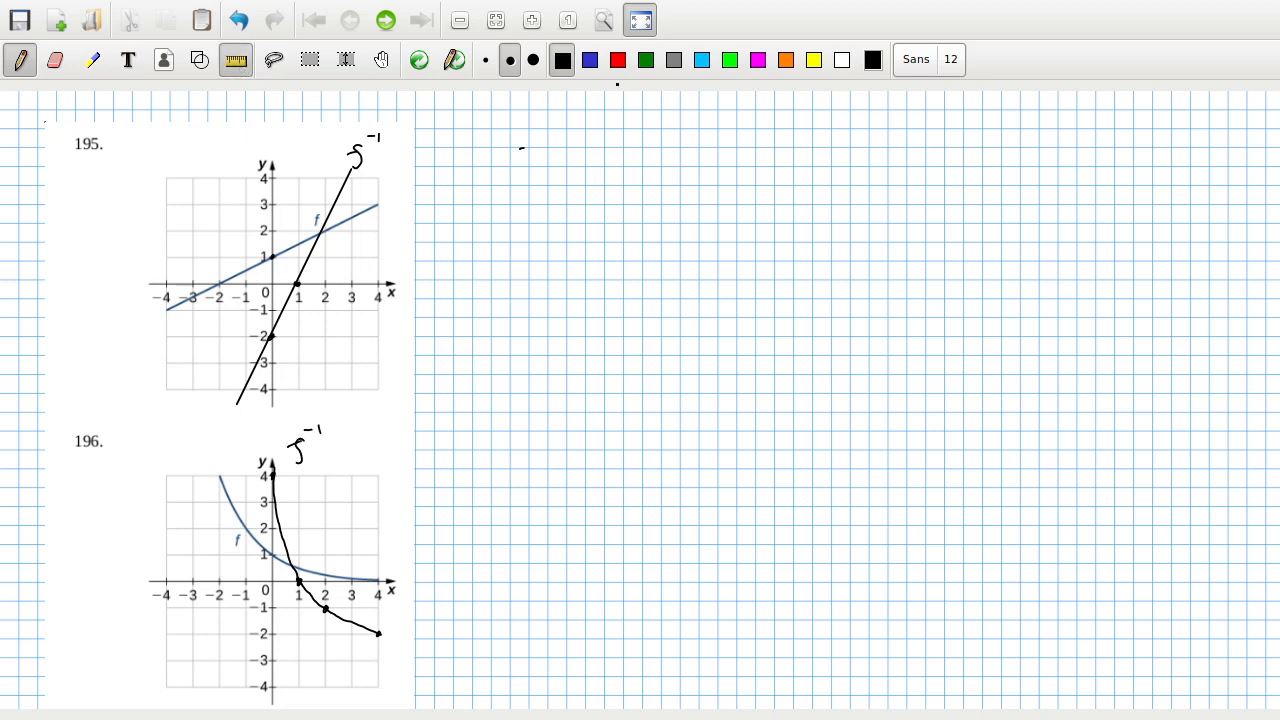
pyautogui.click(618, 59)
pyautogui.moveTo(166, 688); pyautogui.dragTo(385, 474)
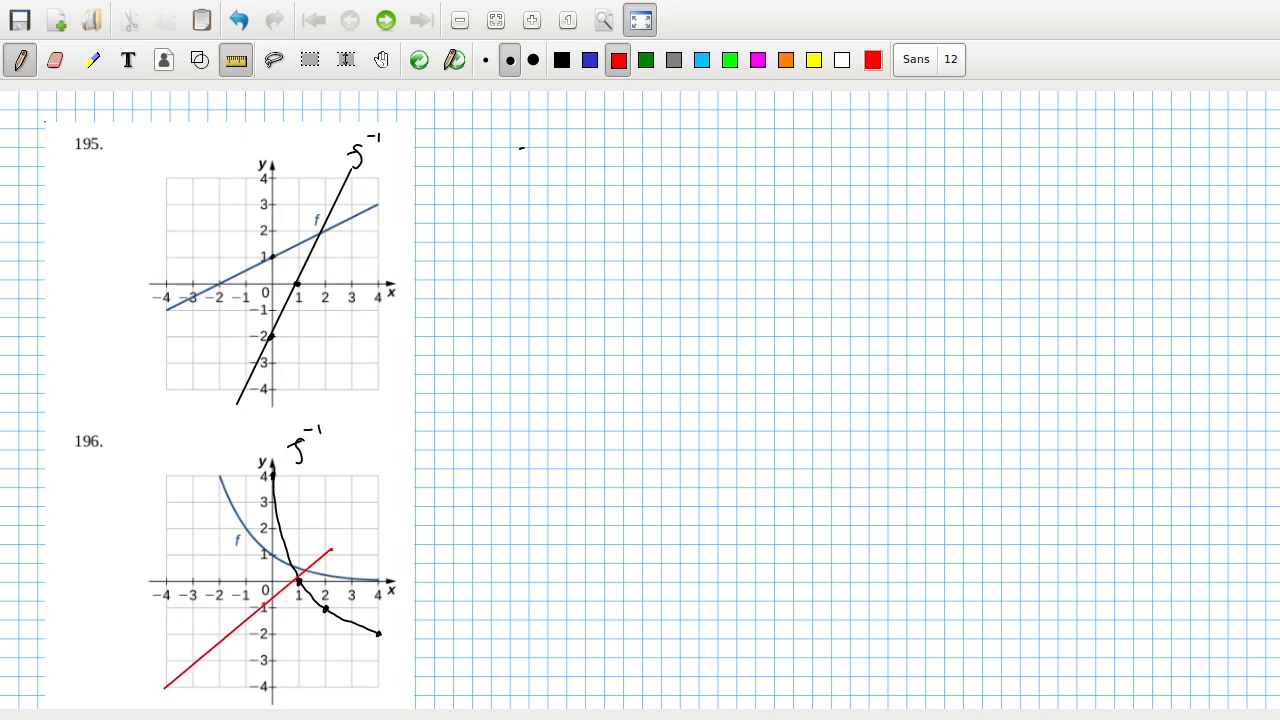
pyautogui.click(307, 537)
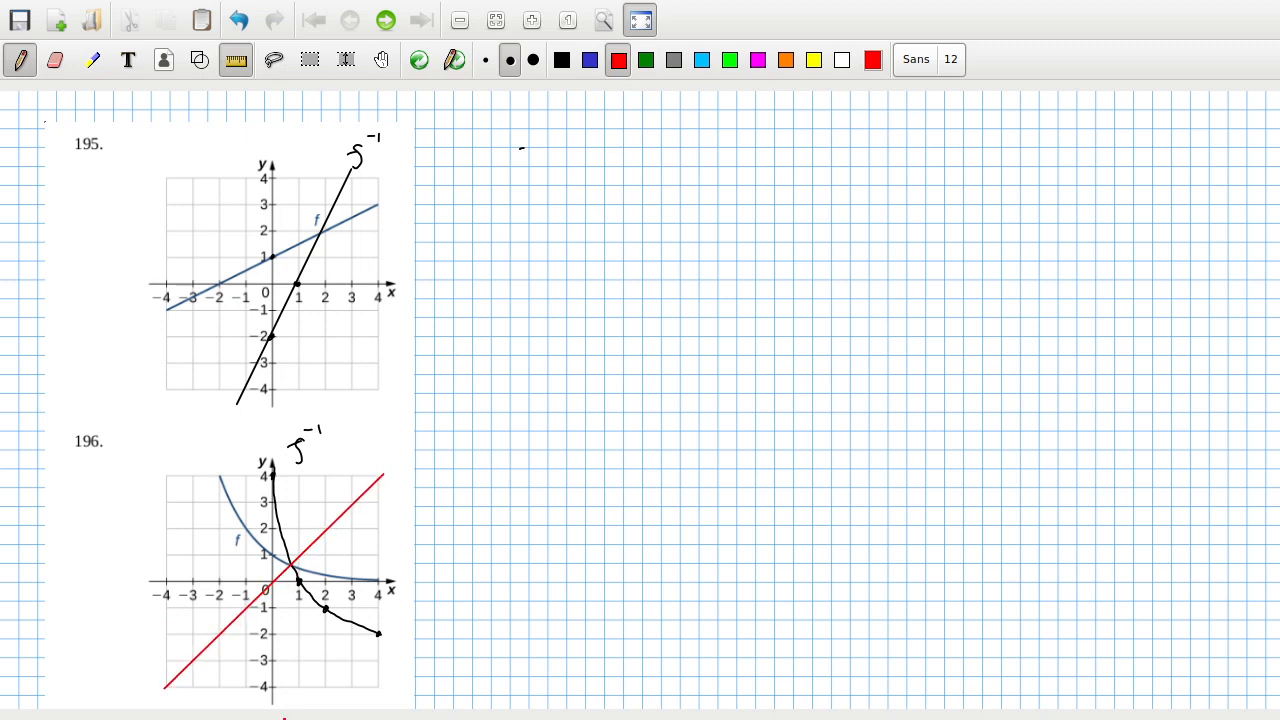
pyautogui.hotkey('ctrl', 'z')
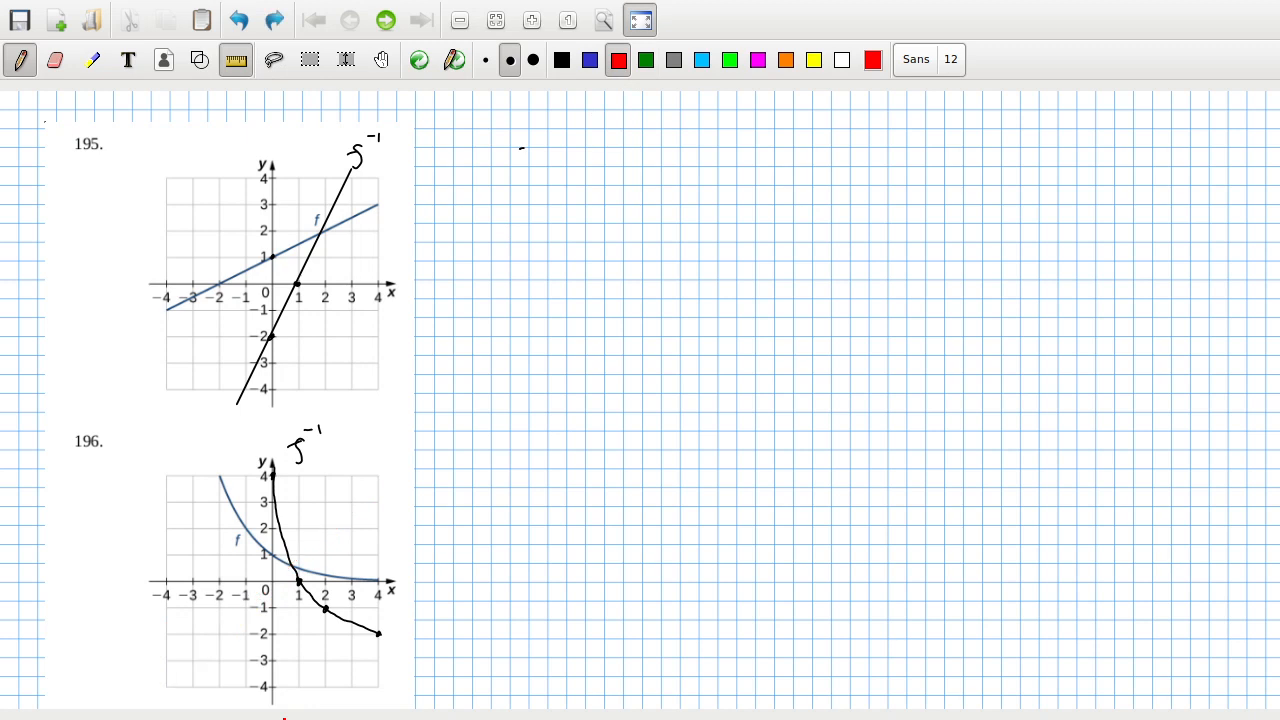
# - Discard the leftover screenshot capture and return to the calculus textbook
pyautogui.hotkey('alt', 'Tab')
pyautogui.hotkey('alt', 'Tab')
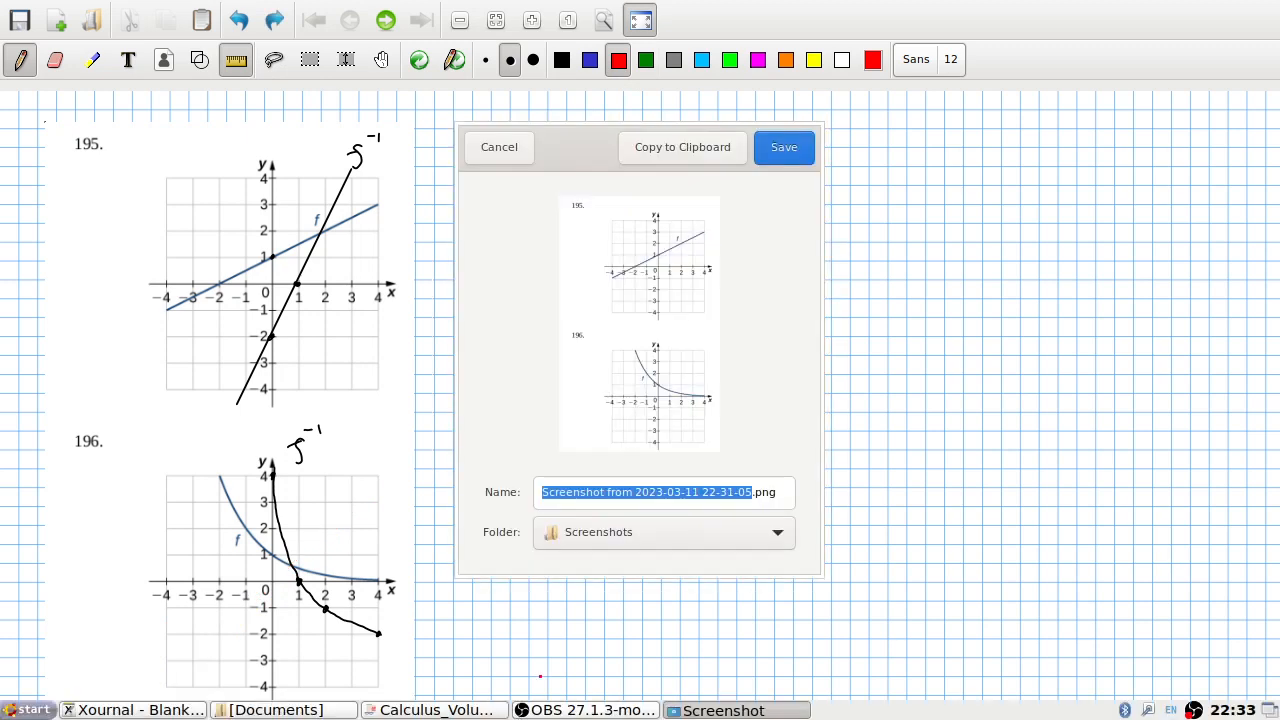
pyautogui.click(499, 150)
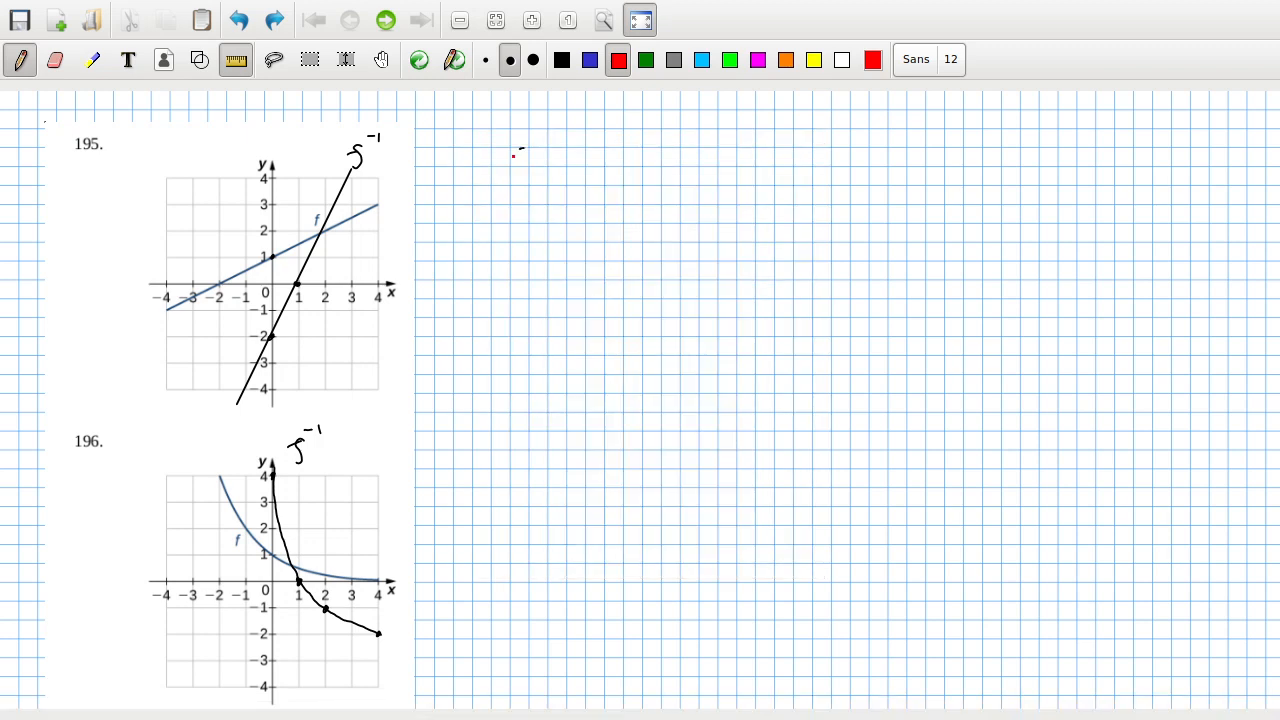
pyautogui.hotkey('alt', 'Tab')
pyautogui.hotkey('alt', 'Tab')
pyautogui.scroll(-5, 634, 540)
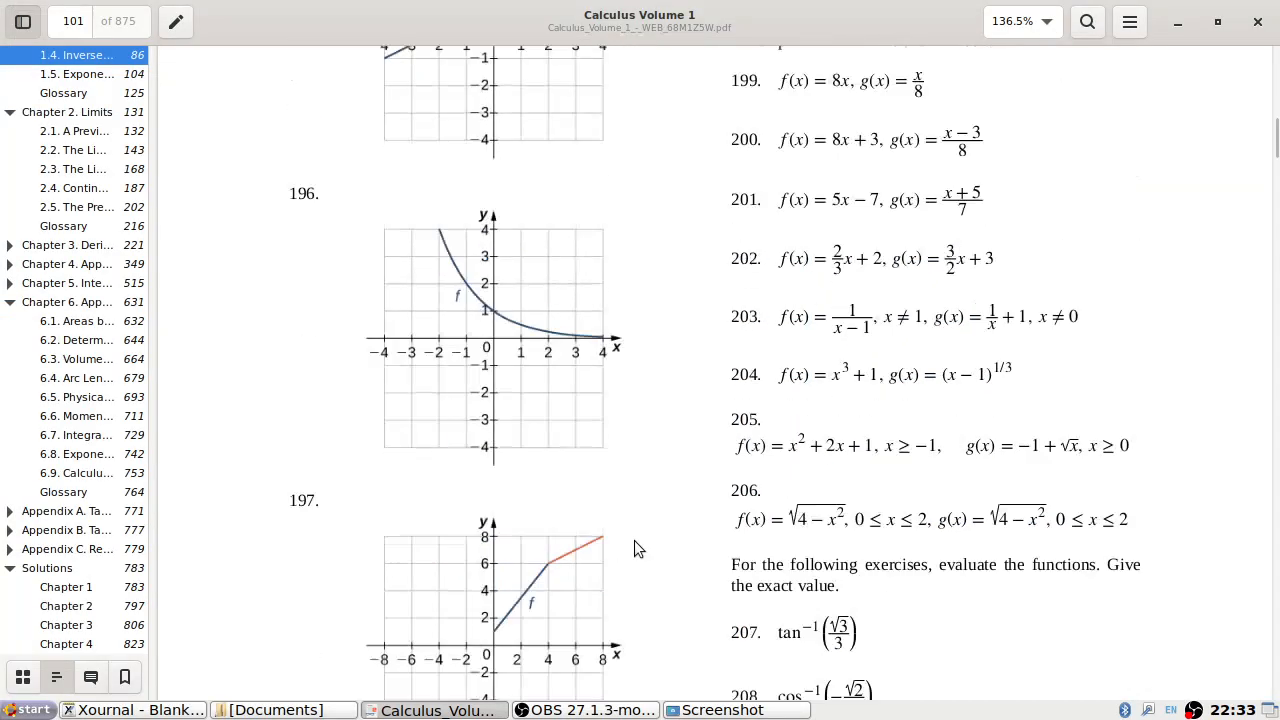
pyautogui.scroll(-3, 634, 540)
pyautogui.scroll(10, 634, 540)
pyautogui.scroll(-5, 634, 540)
pyautogui.scroll(-3, 634, 540)
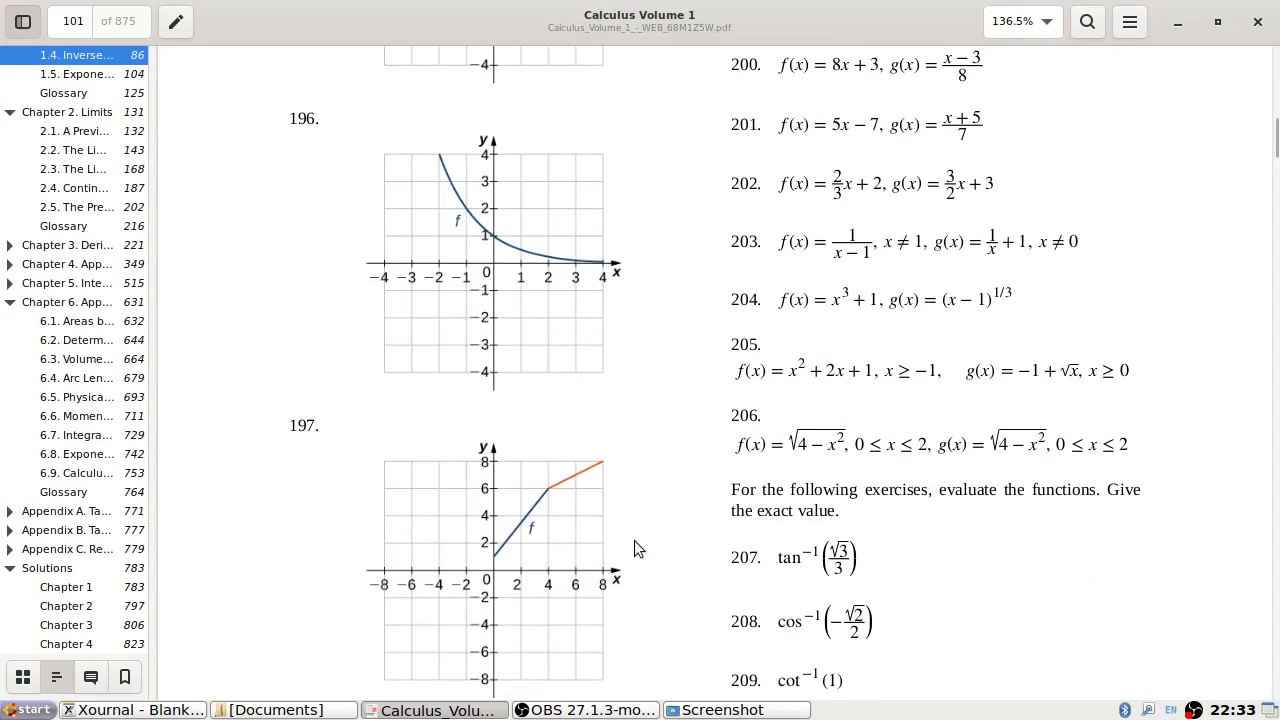
pyautogui.scroll(-2, 634, 540)
# - Capture a selection around graph 197 and copy it to the clipboard
pyautogui.click(800, 710)
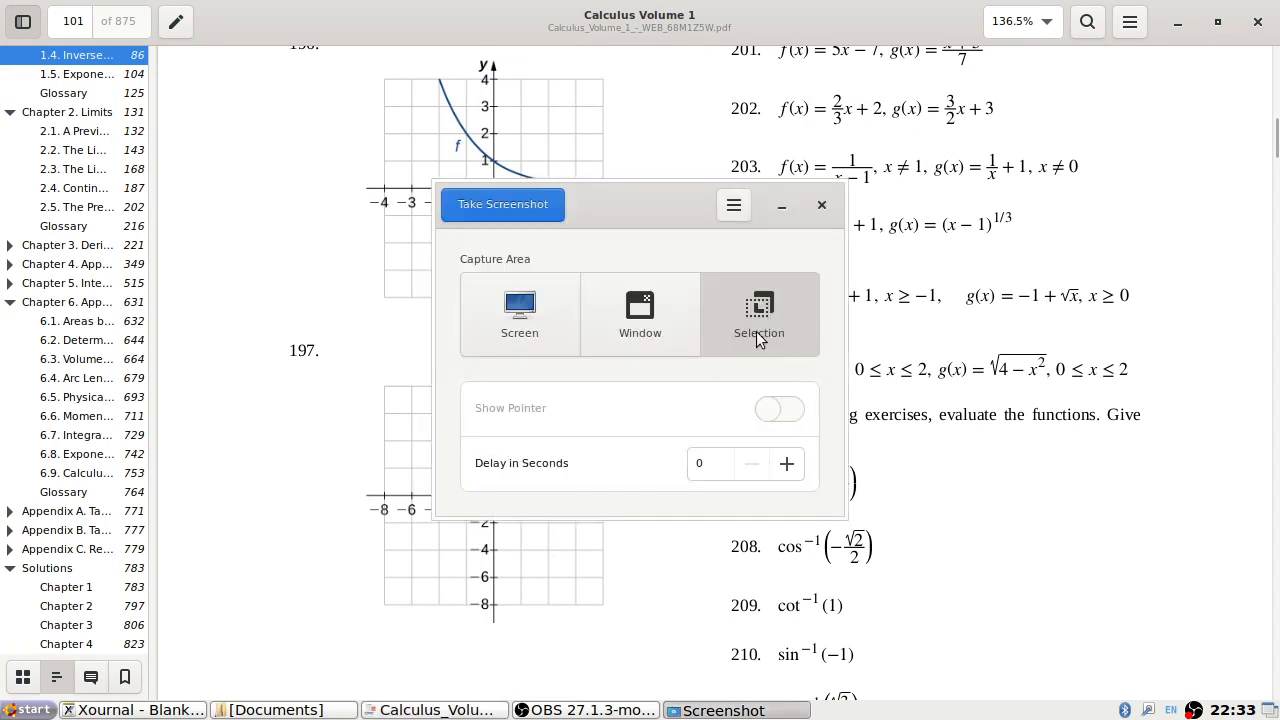
pyautogui.click(509, 206)
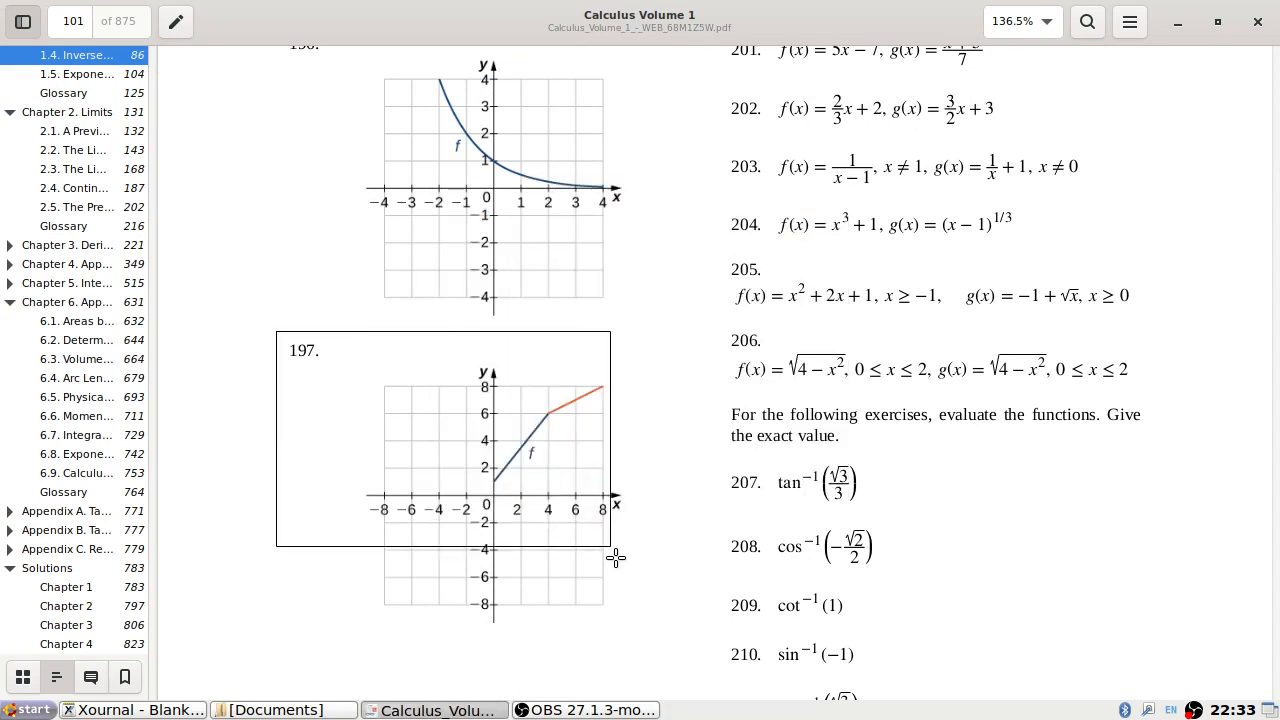
pyautogui.moveTo(276, 330); pyautogui.dragTo(666, 636)
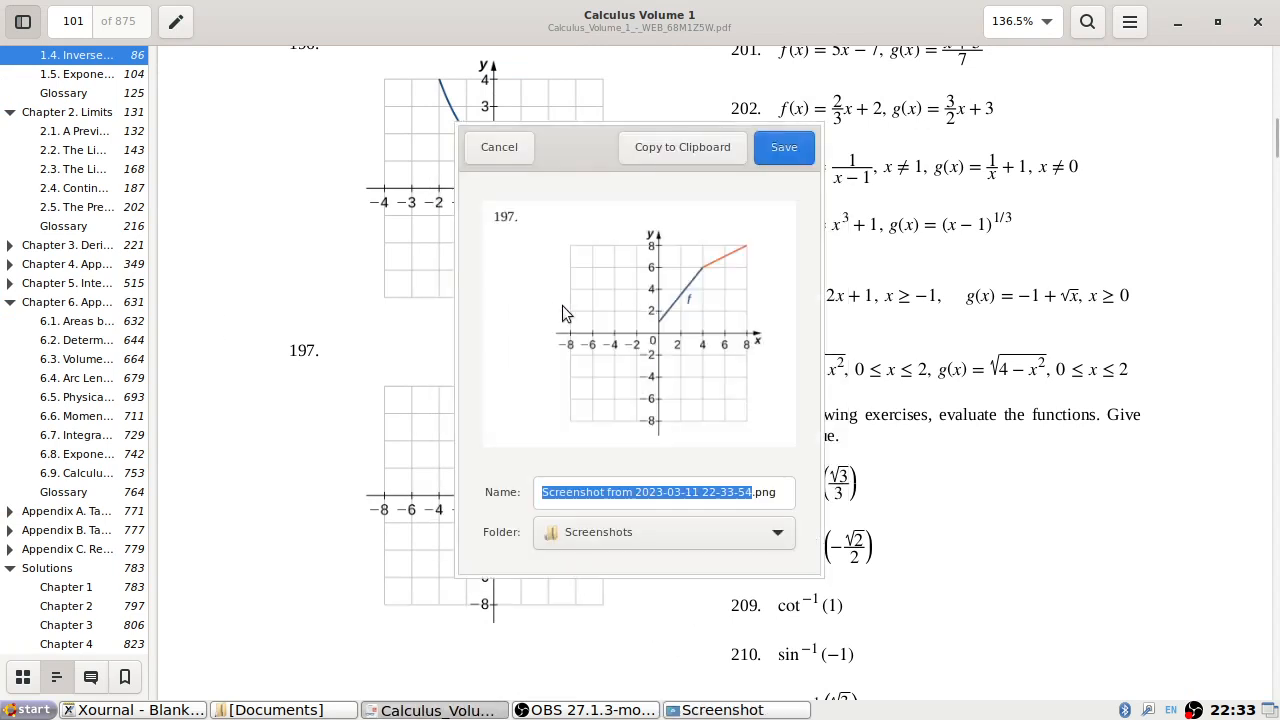
pyautogui.click(682, 147)
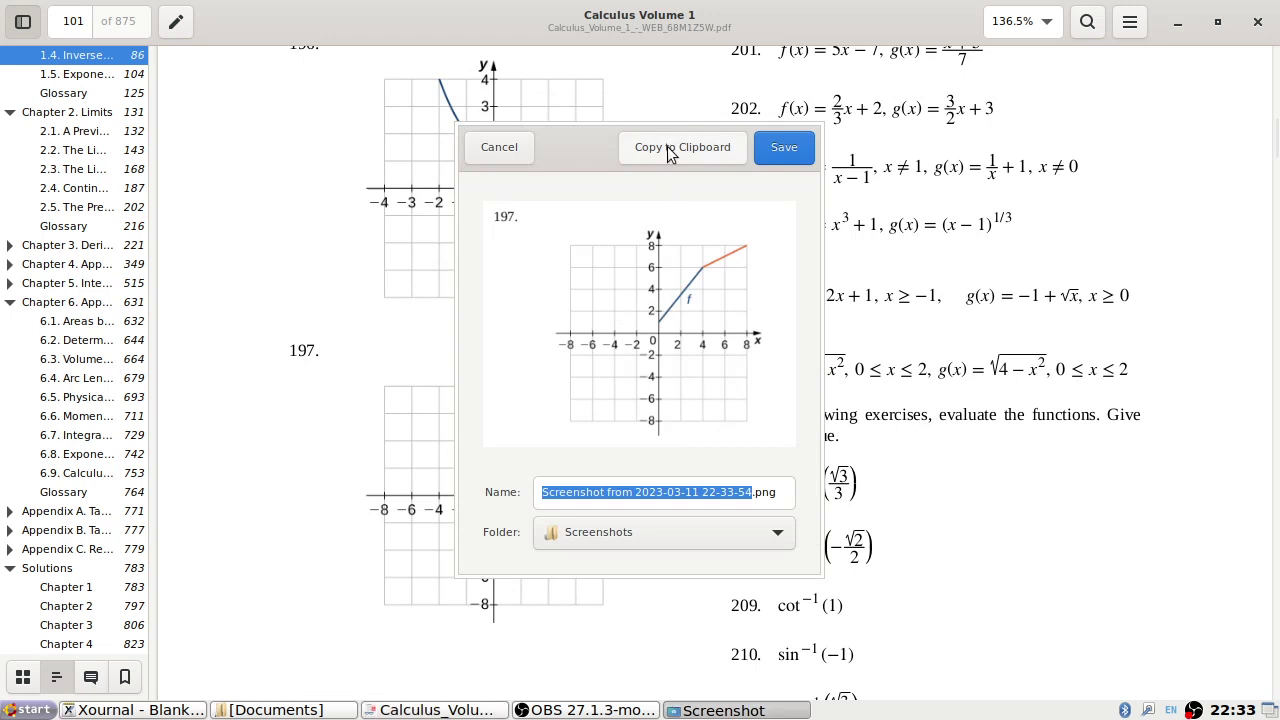
pyautogui.click(498, 147)
pyautogui.hotkey('alt', 'Tab')
pyautogui.click(520, 317)
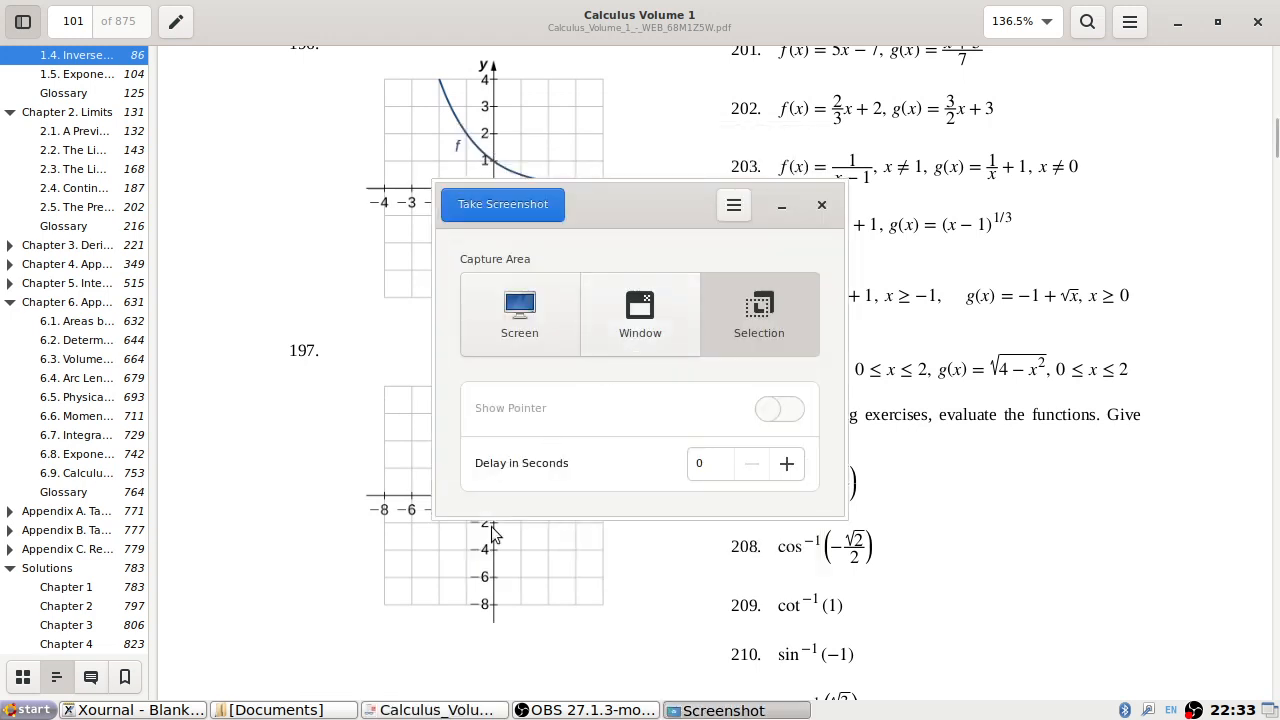
# - Paste graph 197 onto the Xournal page to the right of graph 195 and return to the textbook
pyautogui.click(435, 710)
pyautogui.hotkey('ctrl', 'v')
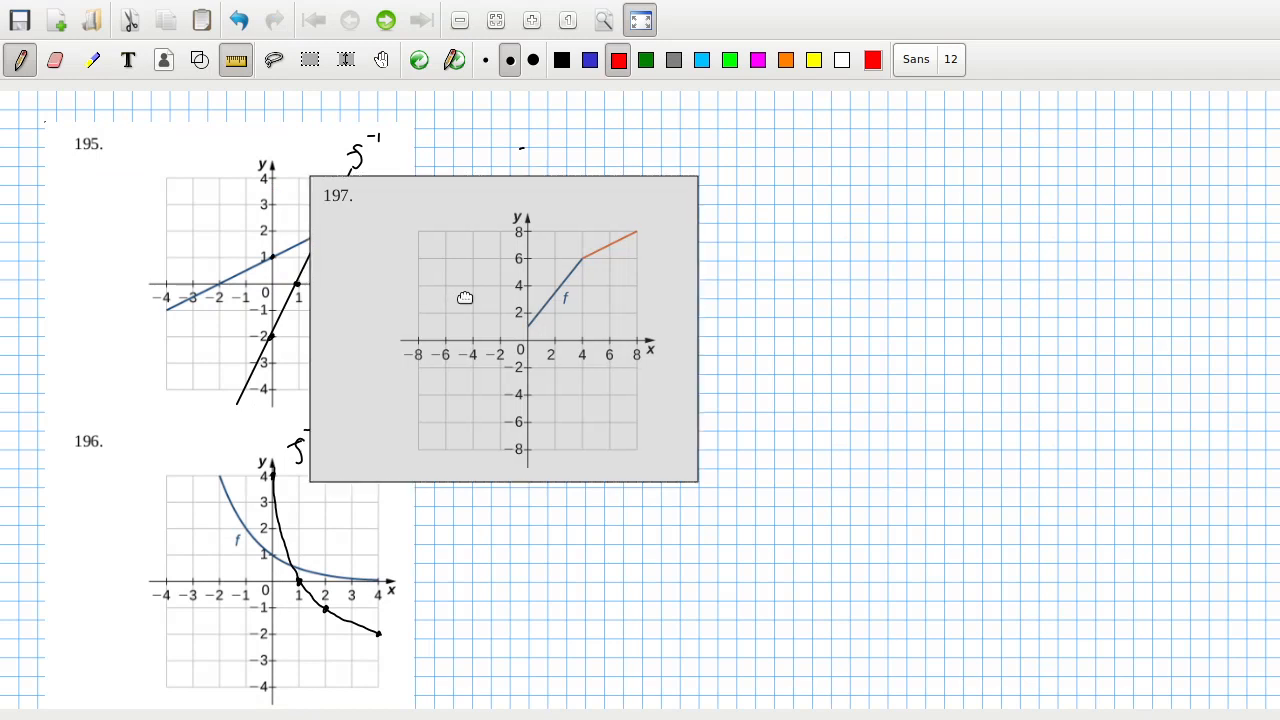
pyautogui.moveTo(462, 297)
pyautogui.mouseDown()
pyautogui.moveTo(723, 256)
pyautogui.moveTo(720, 238)
pyautogui.mouseUp()
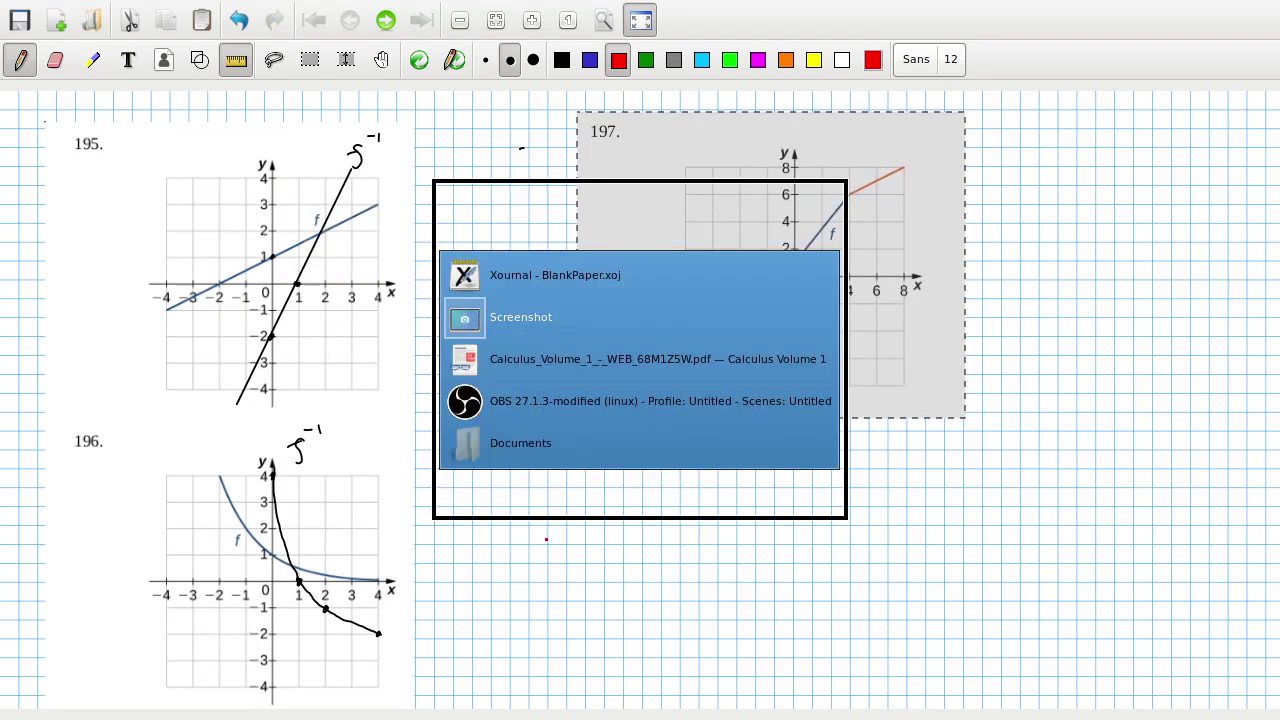
pyautogui.hotkey('alt', 'Tab')
pyautogui.hotkey('alt', 'Tab')
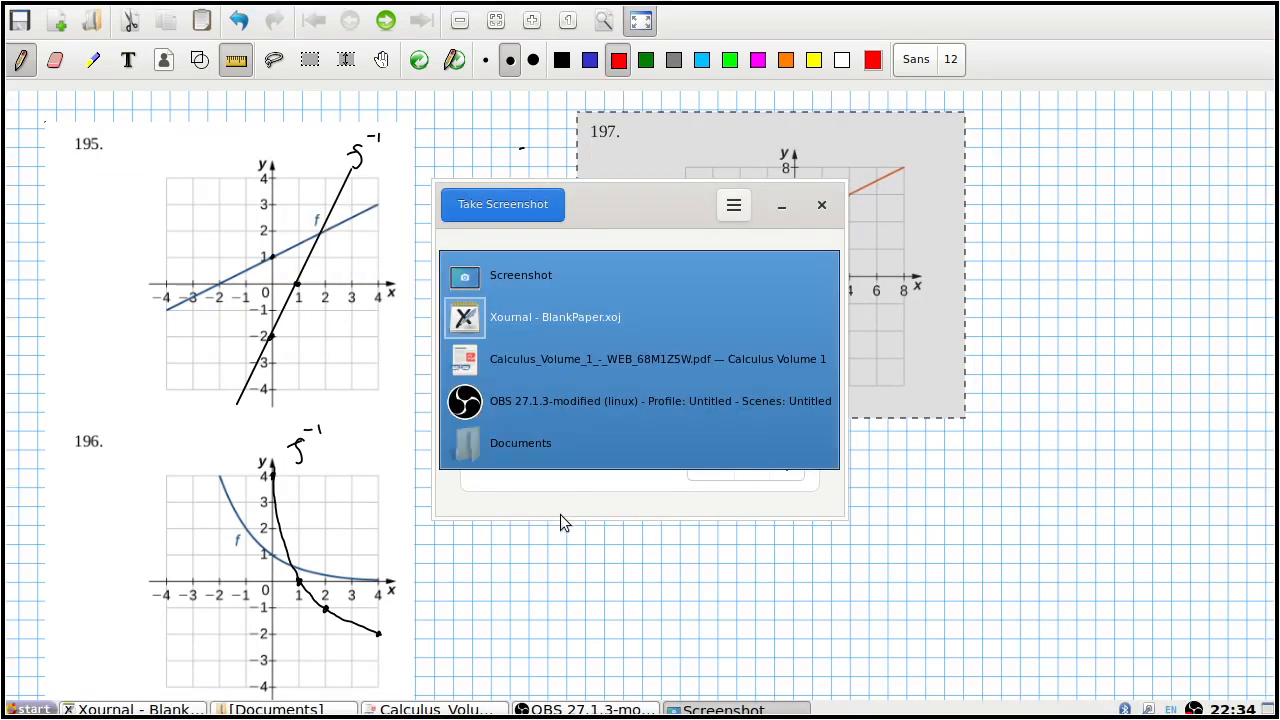
pyautogui.hotkey('alt', 'Tab')
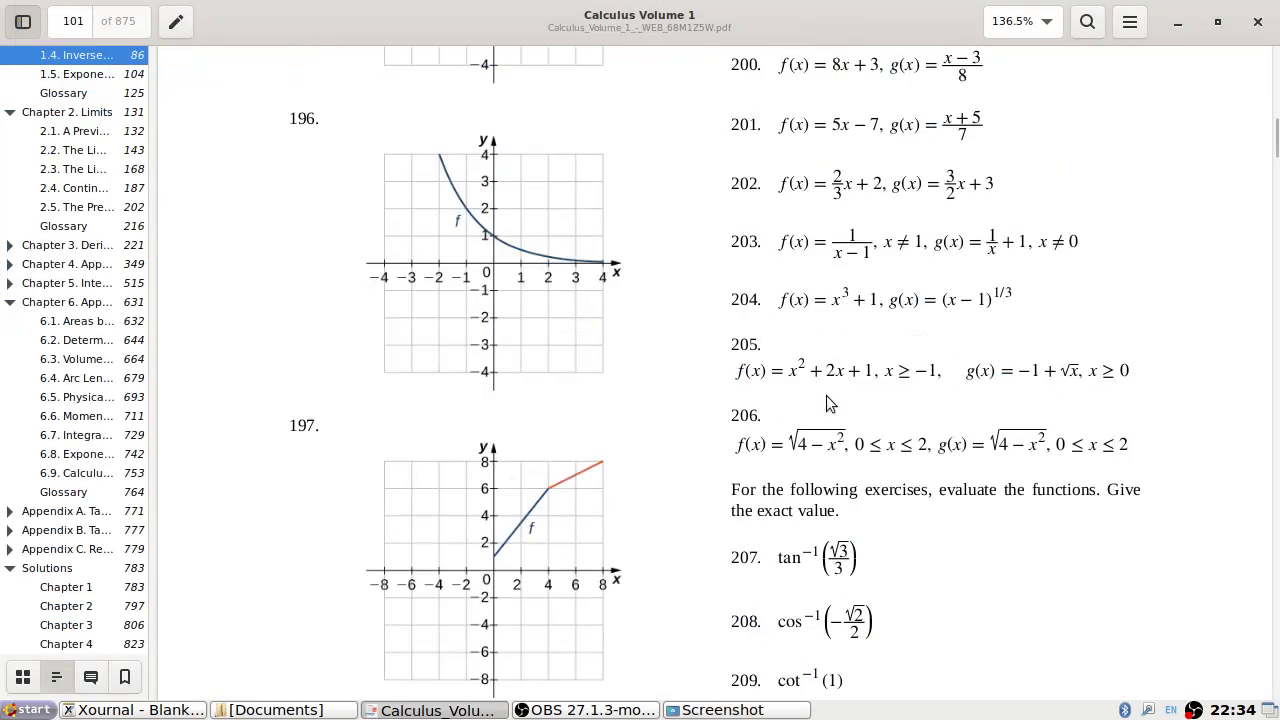
pyautogui.scroll(3, 826, 395)
pyautogui.scroll(3, 826, 395)
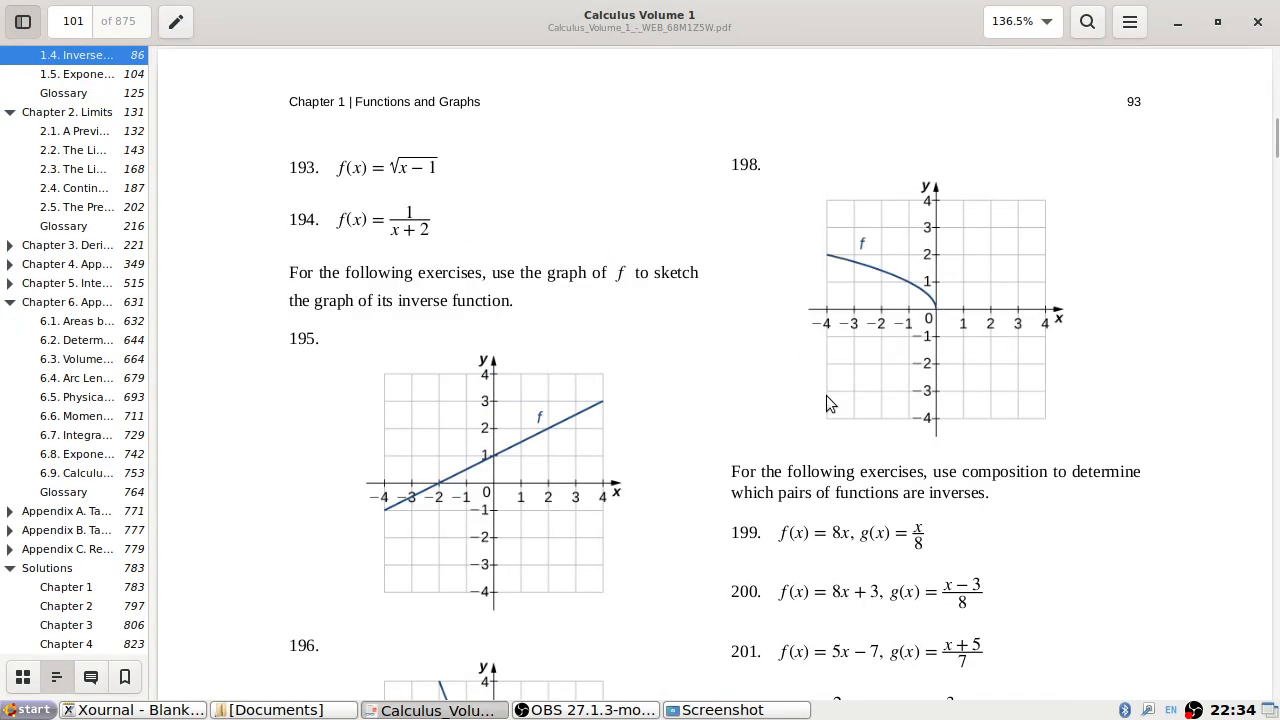
# - Discard a full-screen shot, capture a selection around graph 198 to the clipboard and return to Xournal
pyautogui.hotkey('alt', 'Tab')
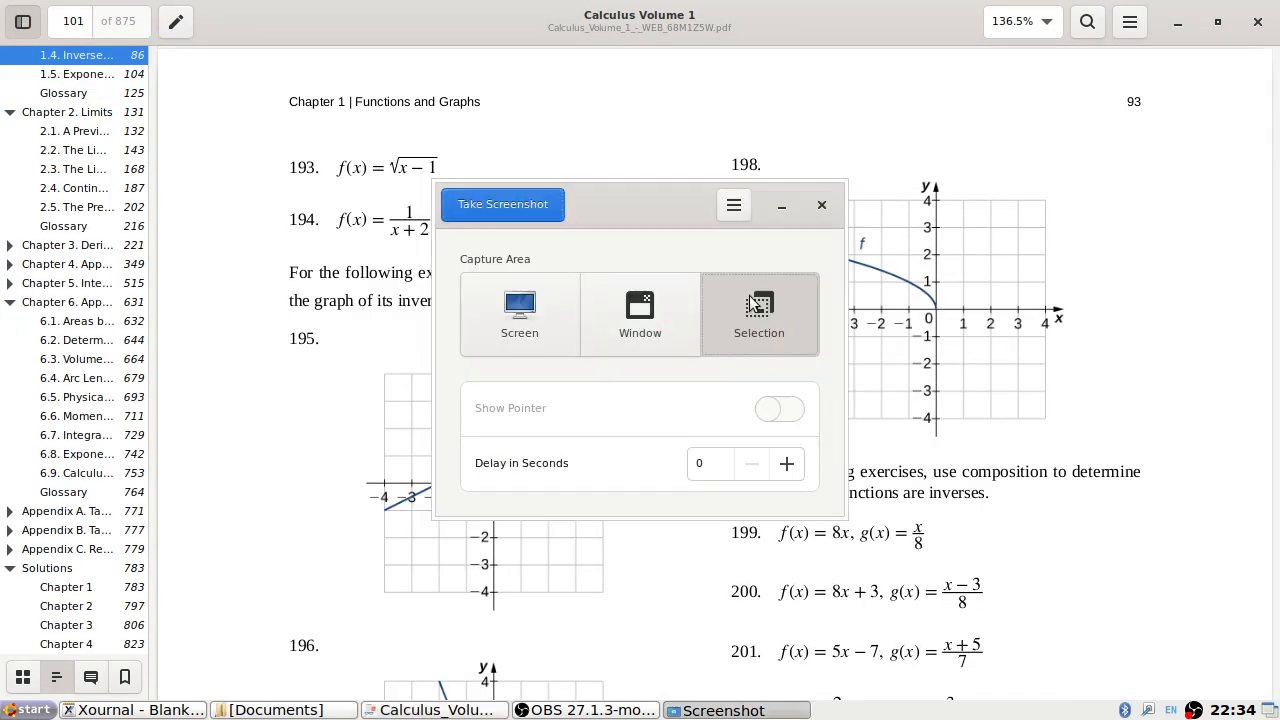
pyautogui.click(533, 204)
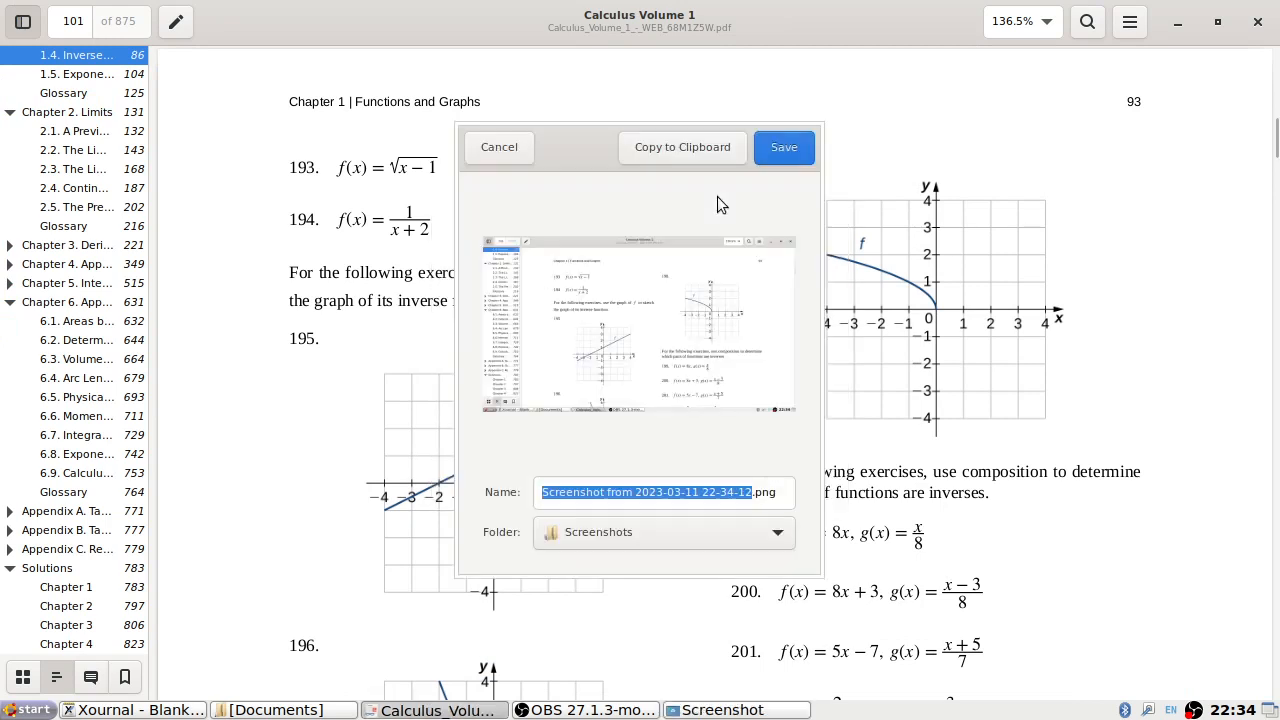
pyautogui.click(500, 148)
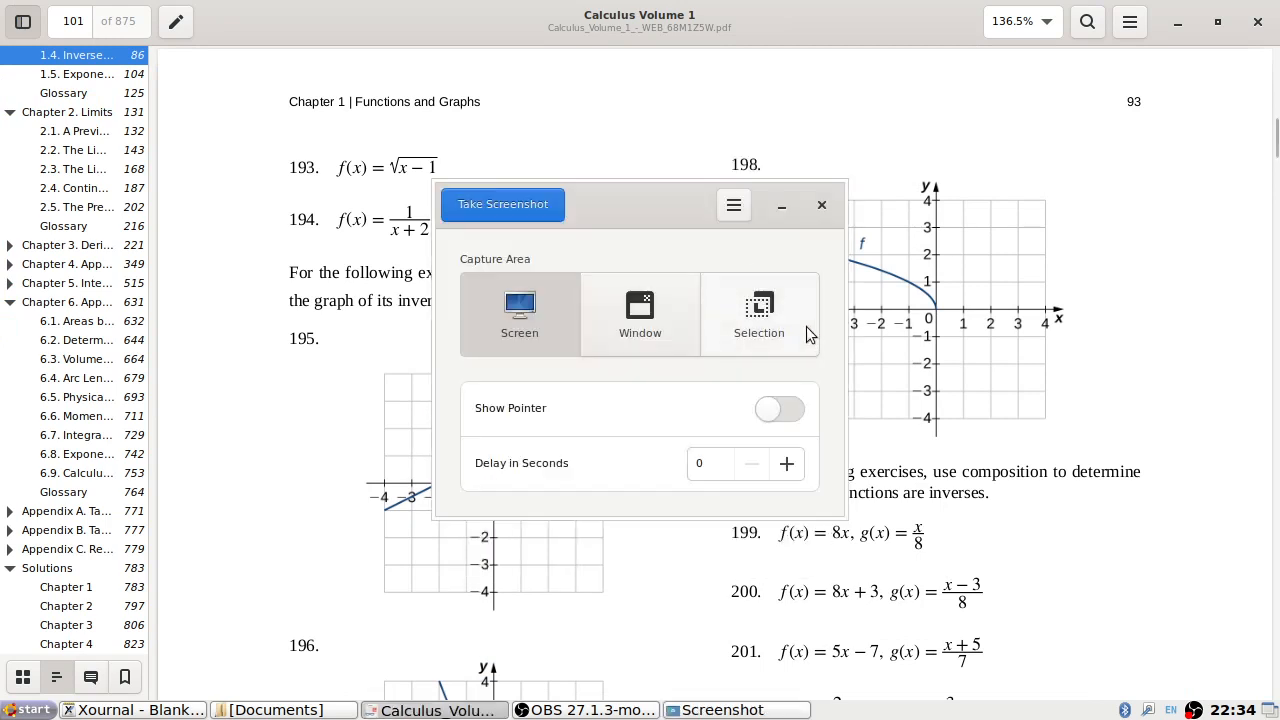
pyautogui.click(760, 310)
pyautogui.click(509, 204)
pyautogui.moveTo(714, 144); pyautogui.dragTo(1103, 440)
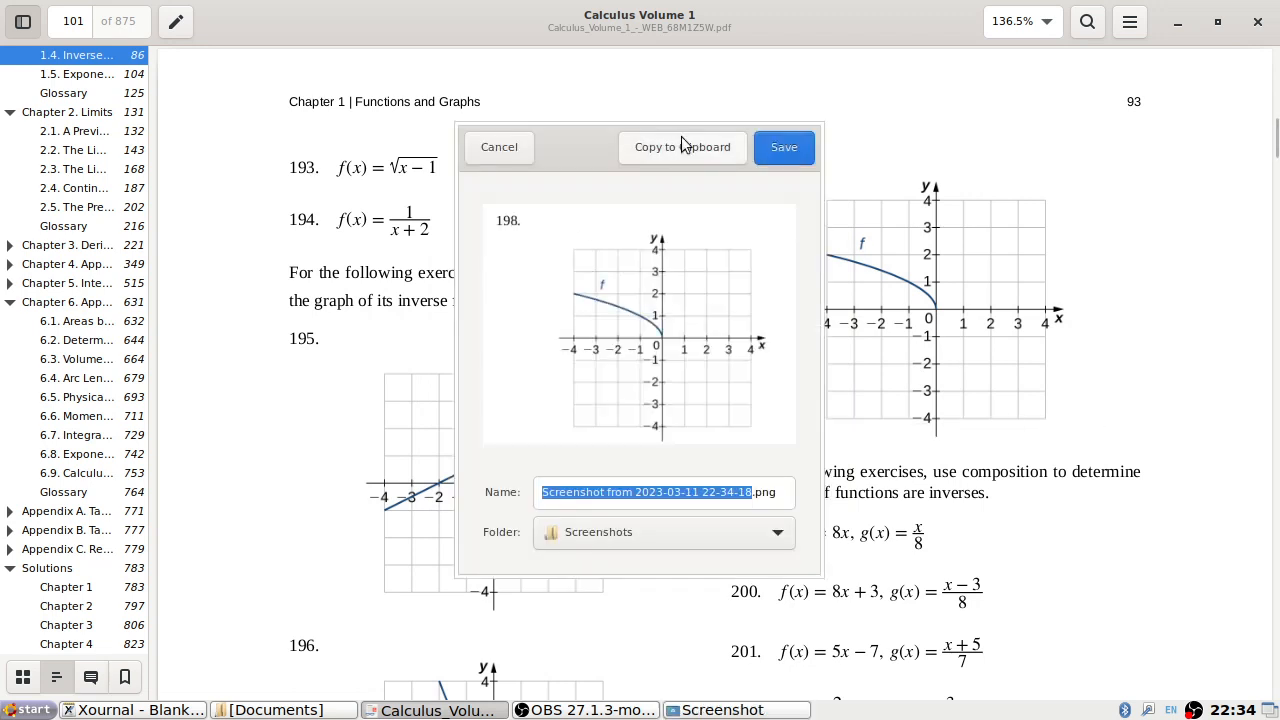
pyautogui.click(683, 147)
pyautogui.click(150, 710)
# - Paste graph 198 onto the page below graph 197 and resume the pen
pyautogui.hotkey('ctrl', 'v')
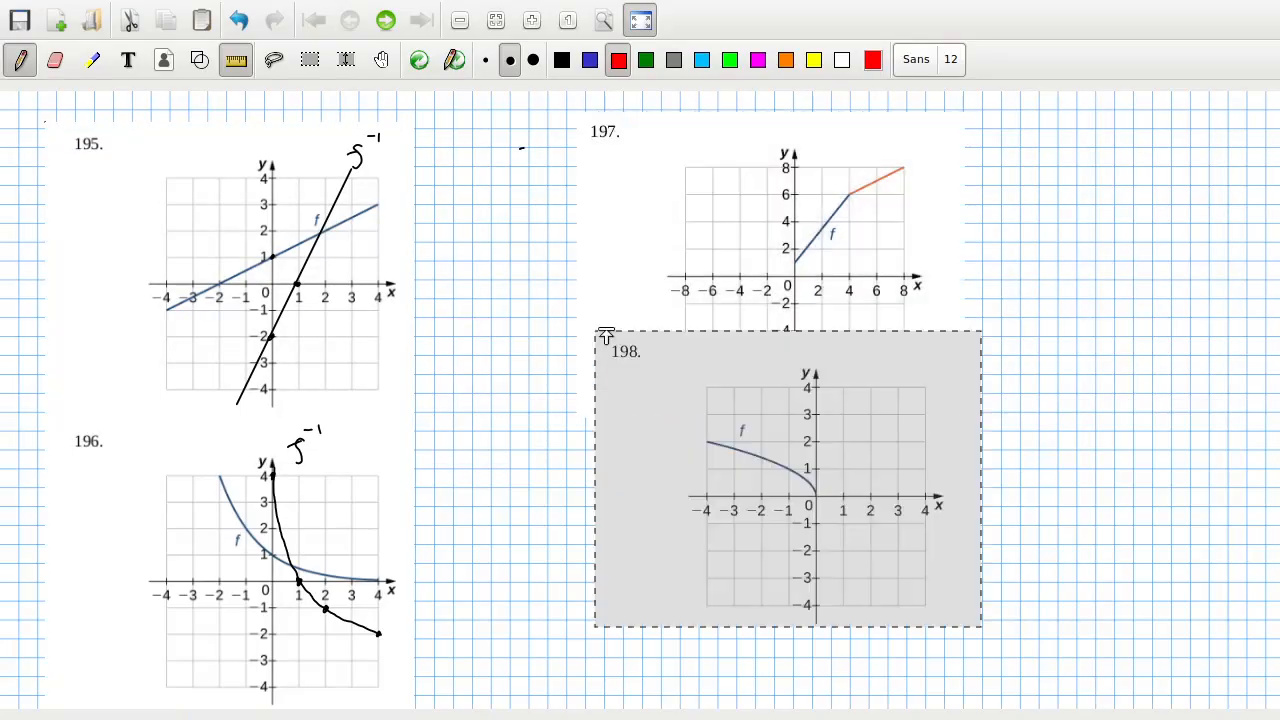
pyautogui.moveTo(772, 460); pyautogui.dragTo(754, 551)
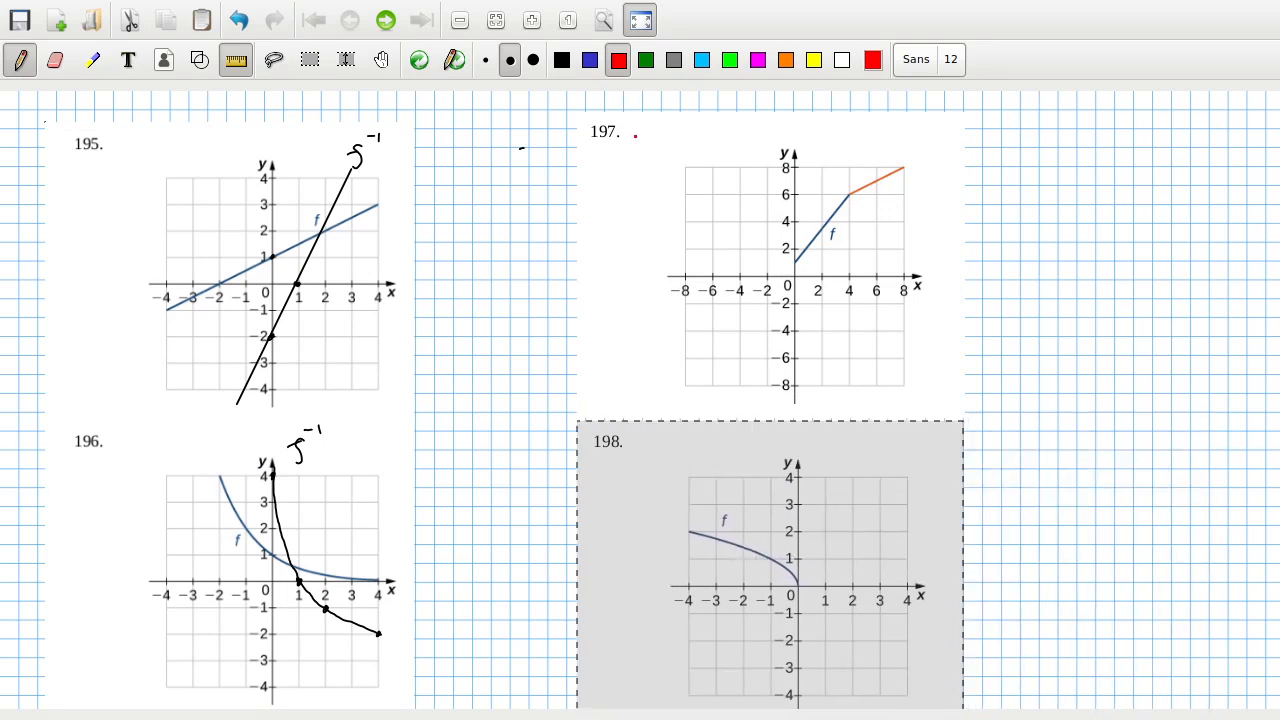
pyautogui.click(92, 62)
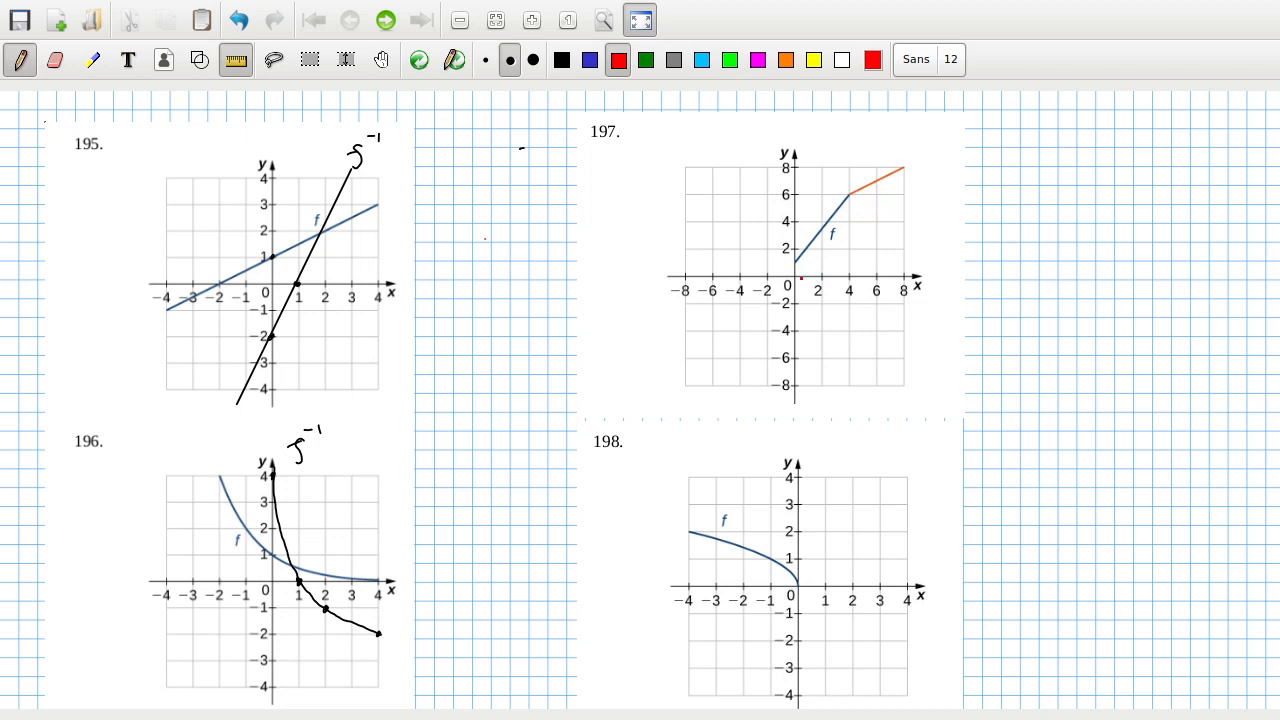
# - Mark points on graph 197 and rule the black inverse line up to (6,4)
pyautogui.click(562, 59)
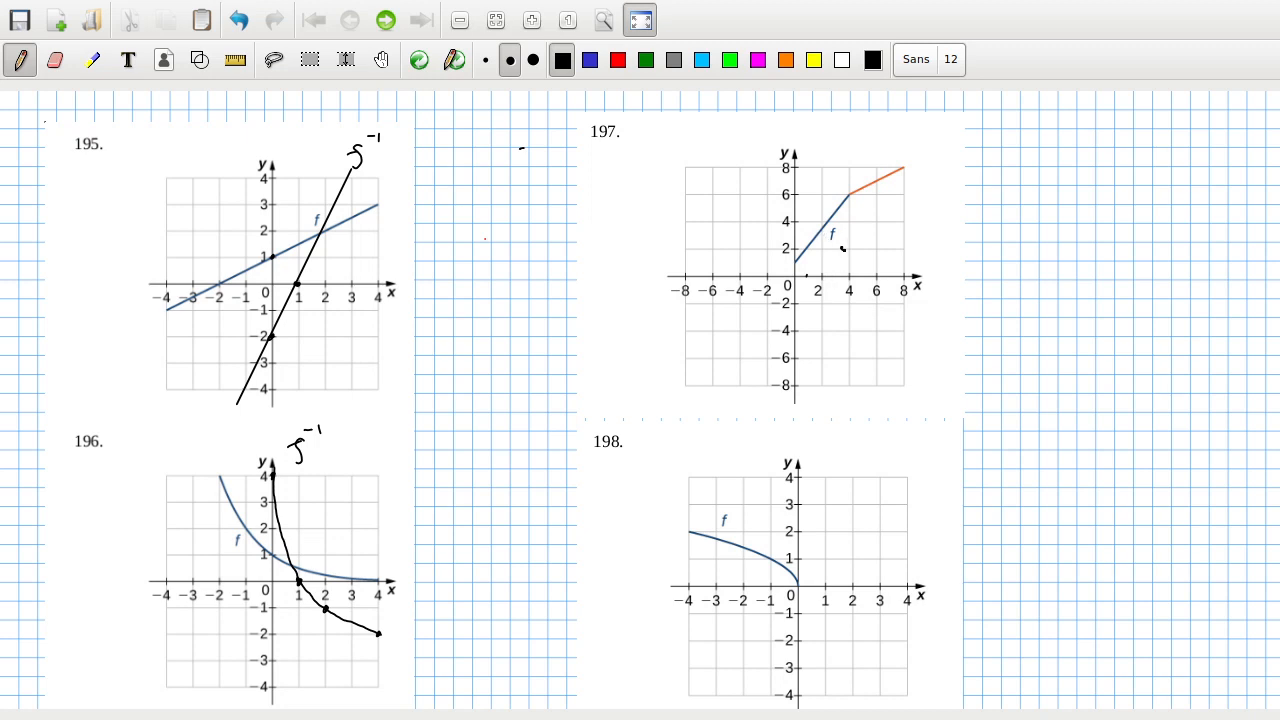
pyautogui.click(842, 248)
pyautogui.click(877, 222)
pyautogui.click(235, 59)
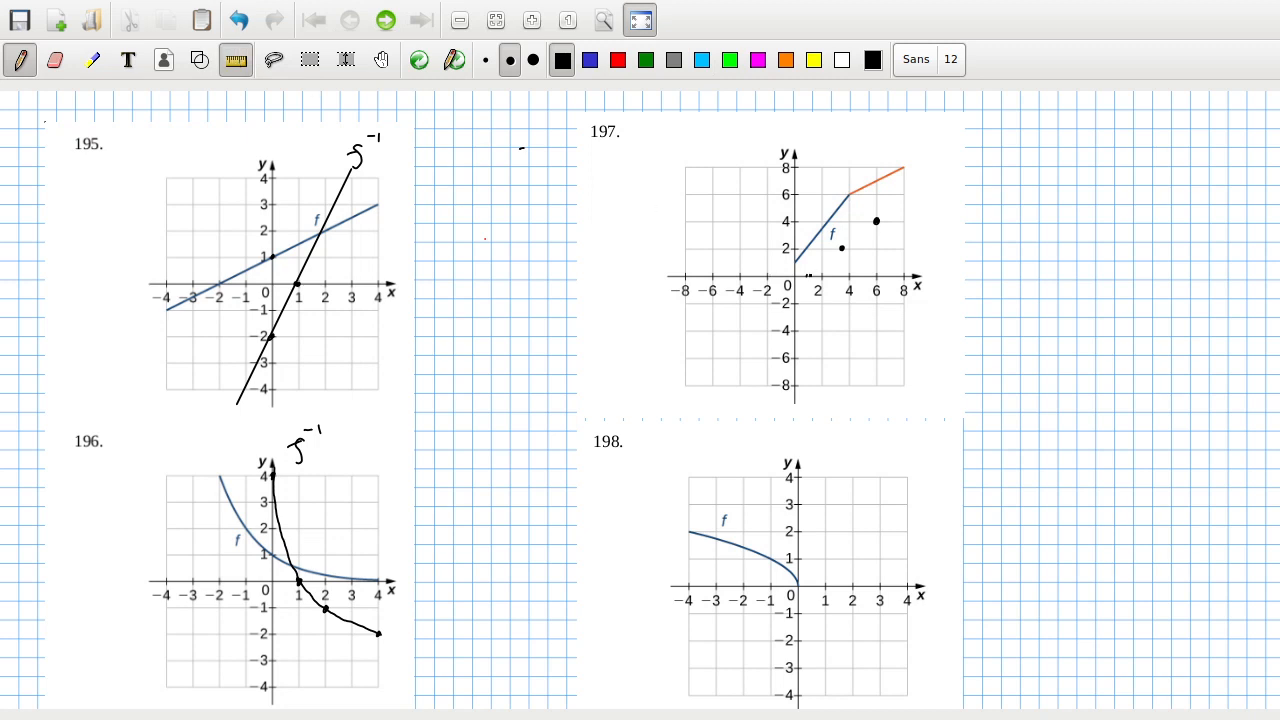
pyautogui.moveTo(808, 277); pyautogui.dragTo(877, 222)
# - Rule the red inverse segment from (6,4) to (8,8) and label the black line f⁻¹
pyautogui.click(618, 60)
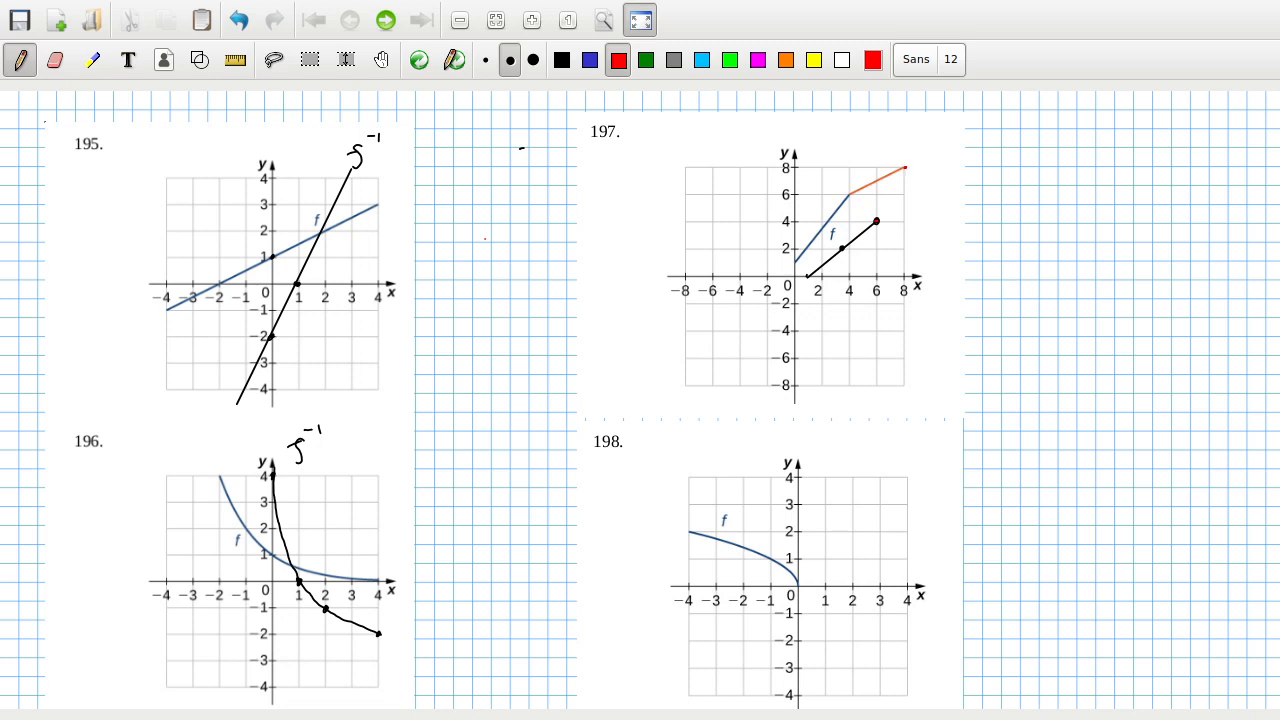
pyautogui.click(236, 59)
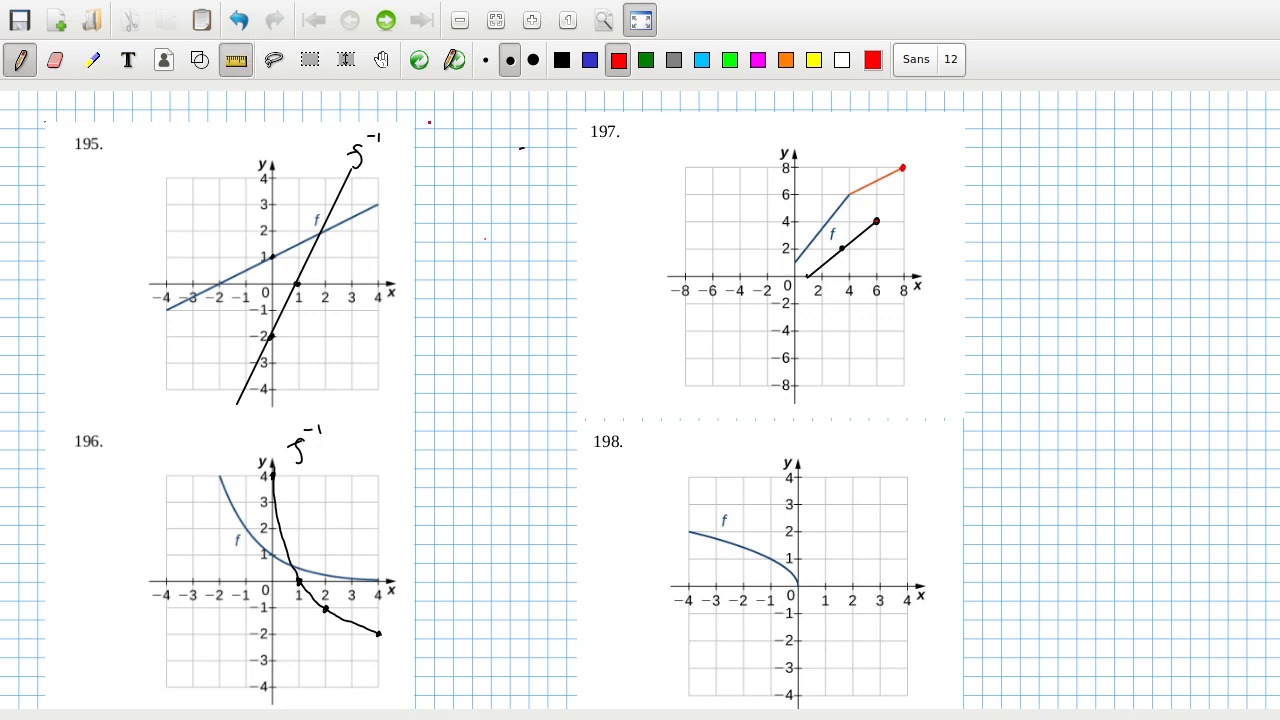
pyautogui.moveTo(878, 222); pyautogui.dragTo(902, 168)
pyautogui.click(236, 59)
pyautogui.click(562, 59)
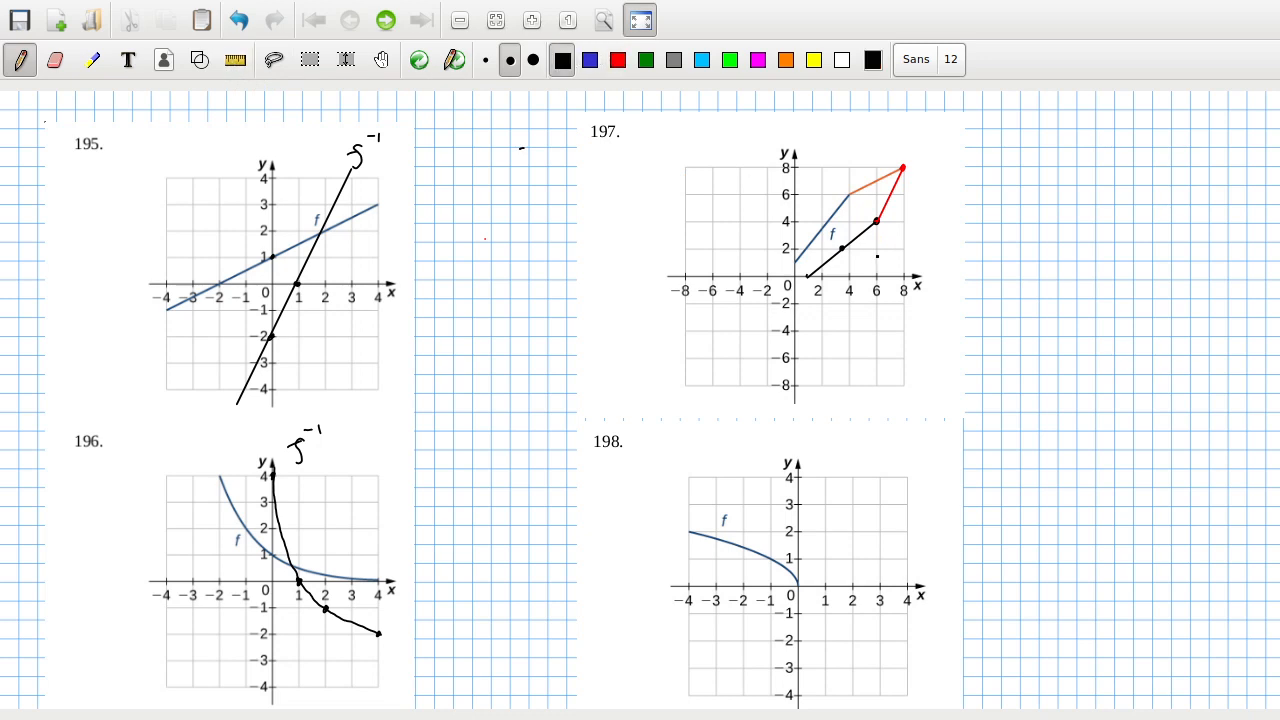
pyautogui.moveTo(872, 248)
pyautogui.mouseDown()
pyautogui.moveTo(866, 266)
pyautogui.moveTo(889, 242)
pyautogui.mouseUp()
pyautogui.moveTo(893, 238); pyautogui.dragTo(894, 252)
# - Mark (1,−1) and (2,−4) on graph 198 and sketch the black inverse curve from the origin through them
pyautogui.click(825, 613)
pyautogui.click(841, 641)
pyautogui.click(852, 695)
pyautogui.moveTo(800, 588); pyautogui.dragTo(852, 692)
pyautogui.click(865, 704)
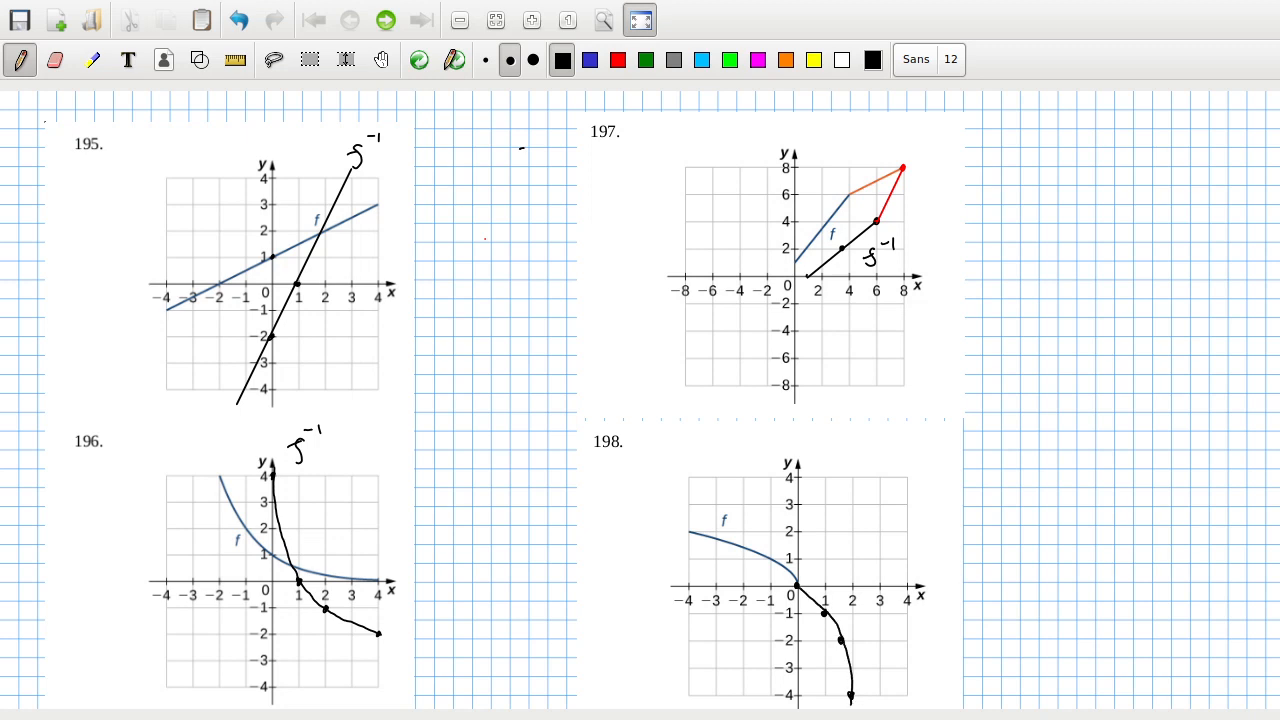
pyautogui.click(618, 60)
pyautogui.click(235, 60)
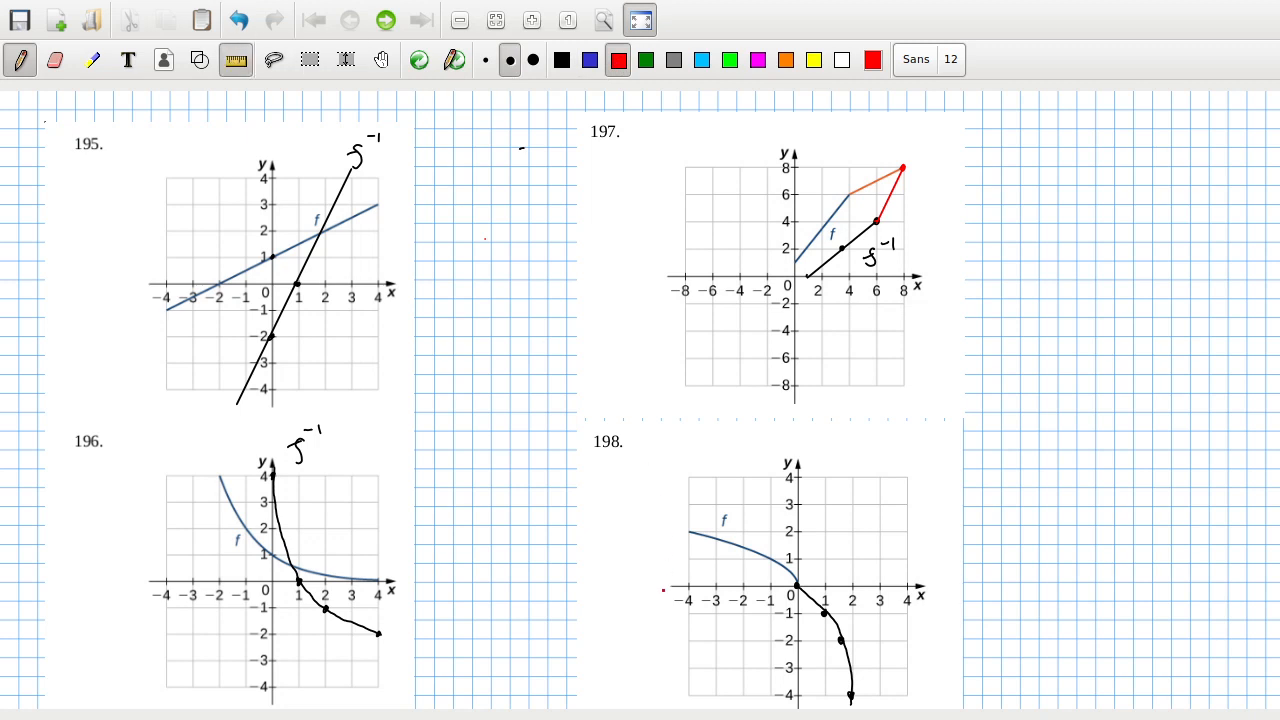
# - Rule a red y = x line on graph 198, undo it, and switch the ink to green
pyautogui.moveTo(688, 697); pyautogui.dragTo(905, 479)
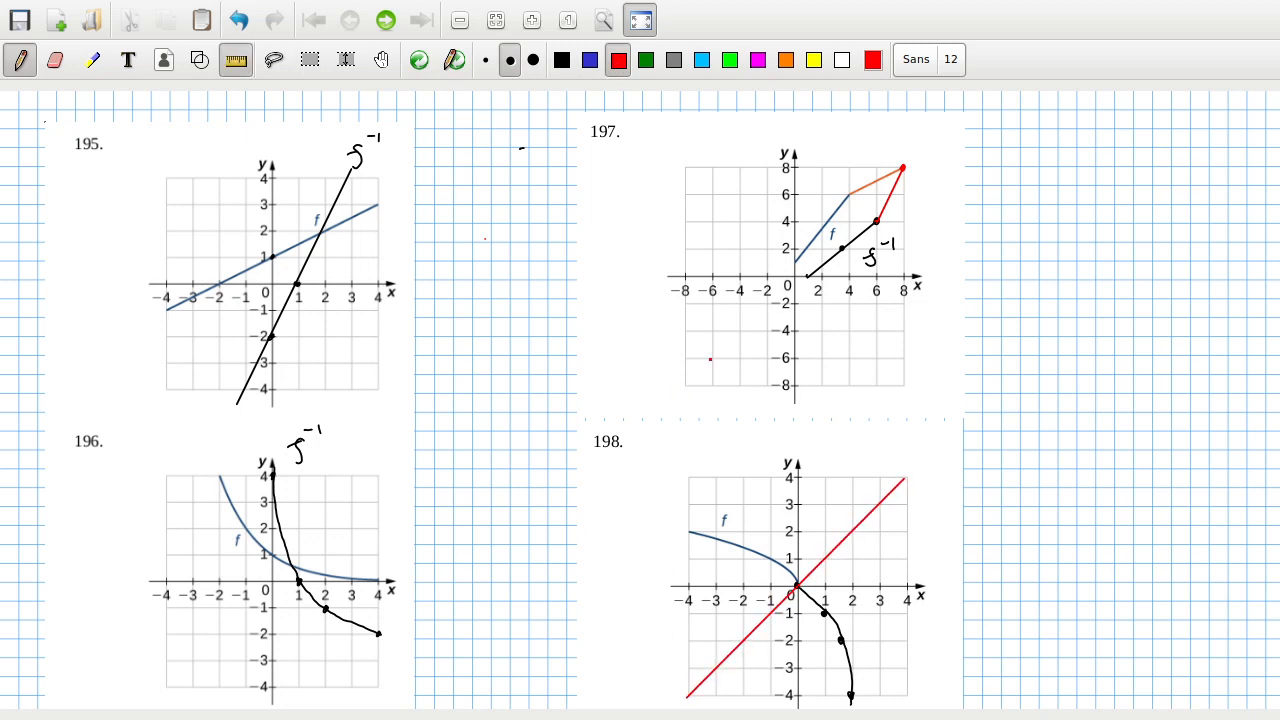
pyautogui.hotkey('ctrl', 'z')
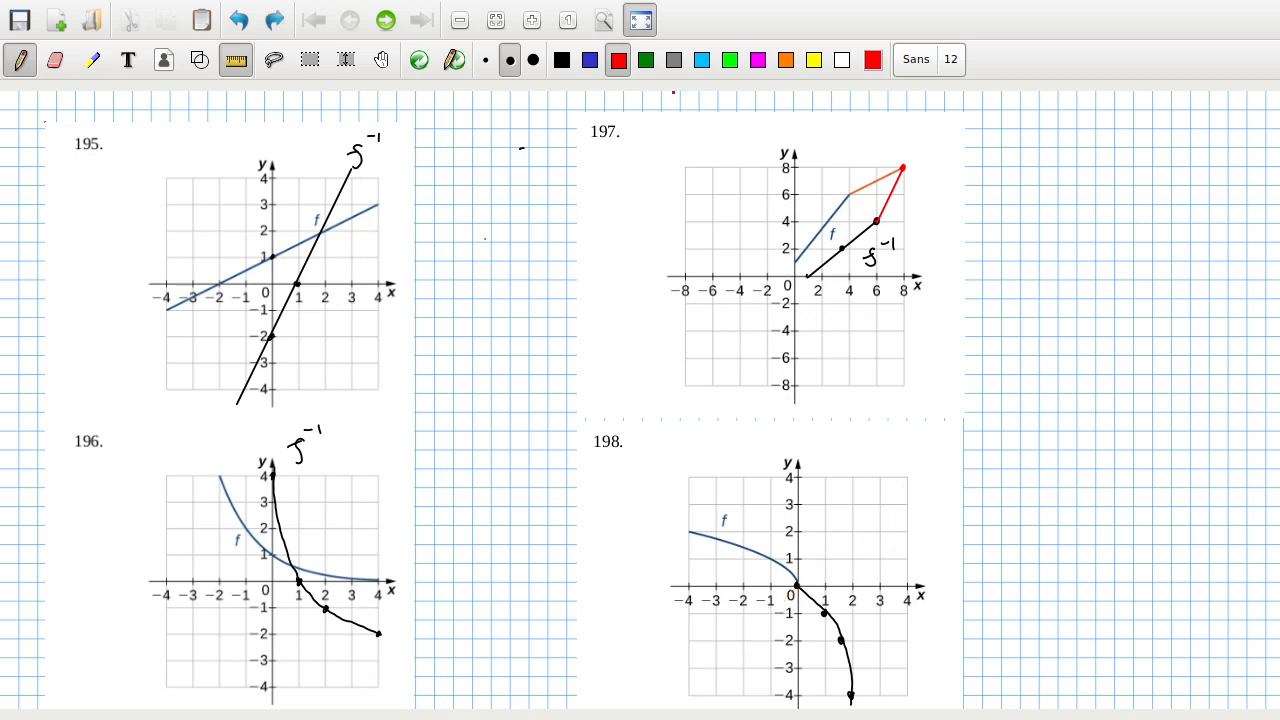
pyautogui.click(646, 60)
# - Rule green y = x lines through the origin on graphs 198, 197, 196 and 195, then return to black
pyautogui.moveTo(676, 706); pyautogui.dragTo(918, 466)
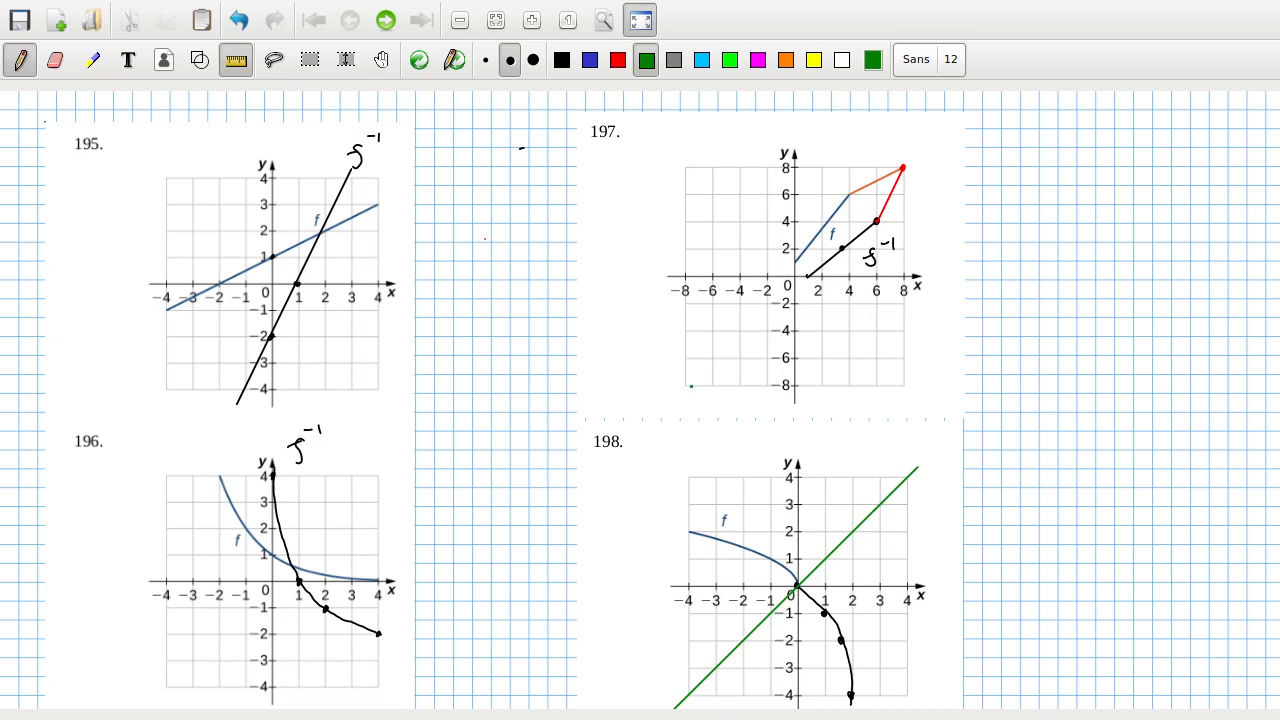
pyautogui.moveTo(670, 402); pyautogui.dragTo(930, 143)
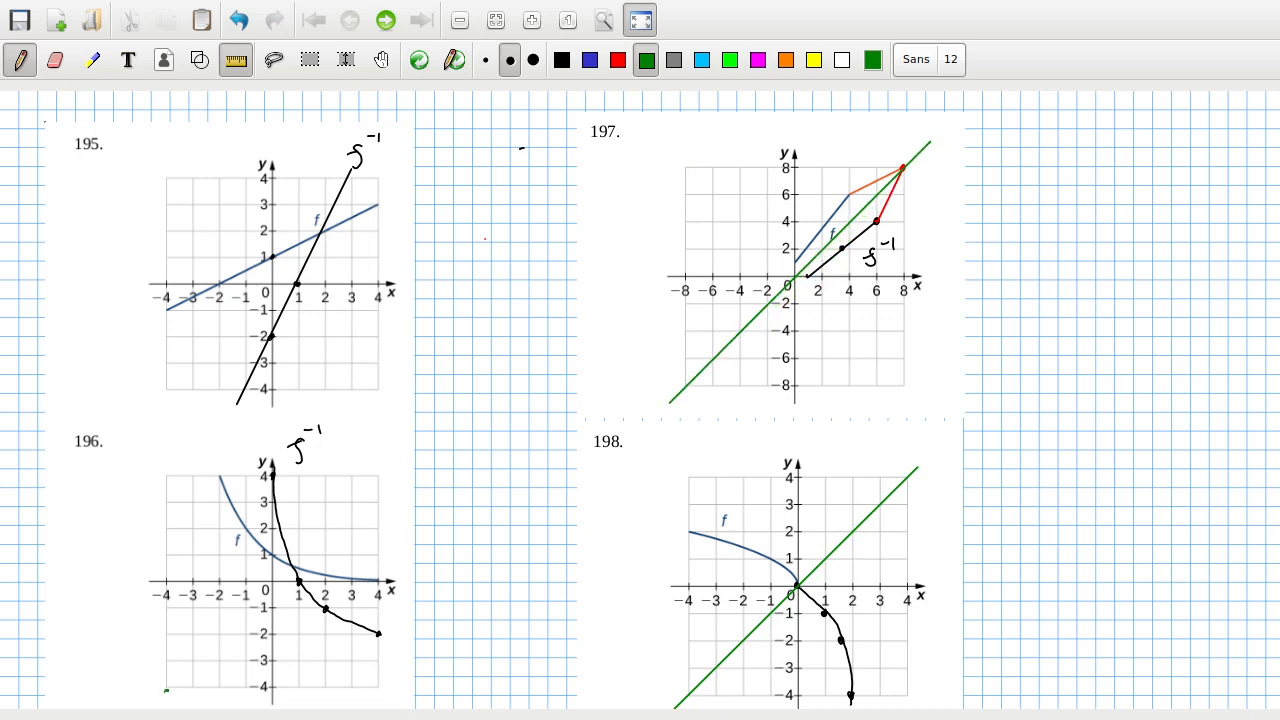
pyautogui.moveTo(166, 690); pyautogui.dragTo(386, 464)
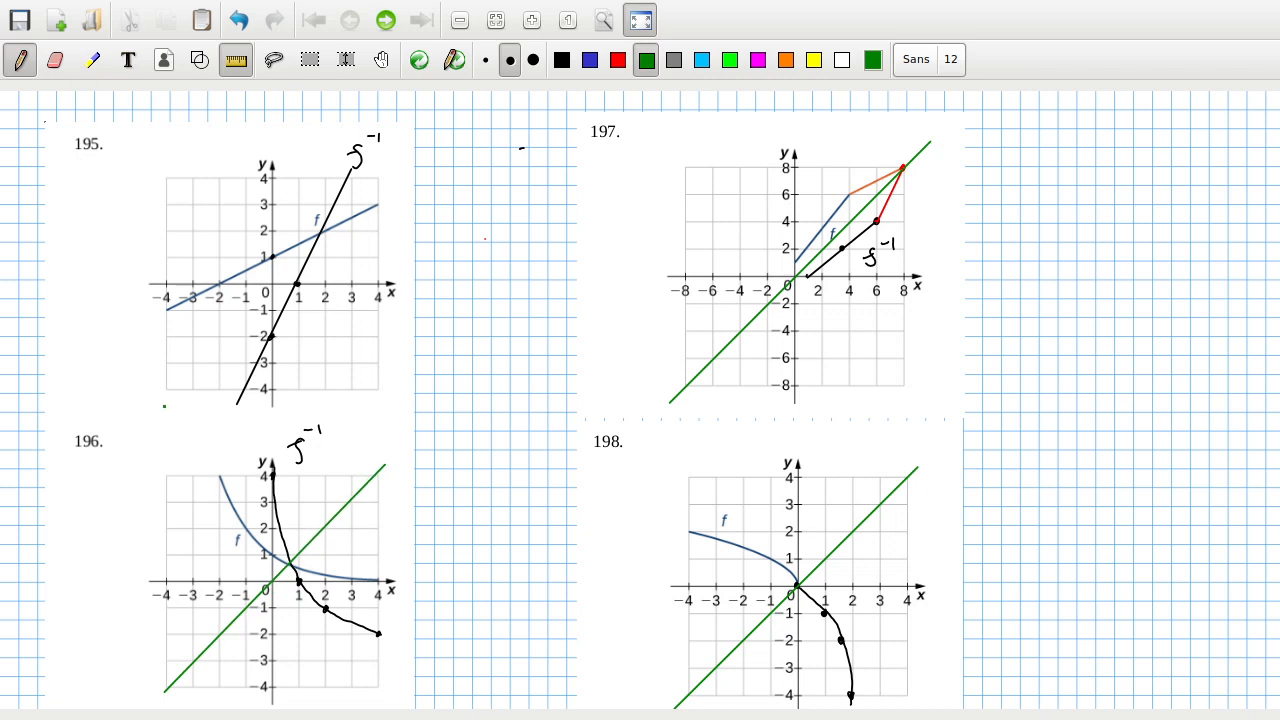
pyautogui.moveTo(157, 397); pyautogui.dragTo(409, 147)
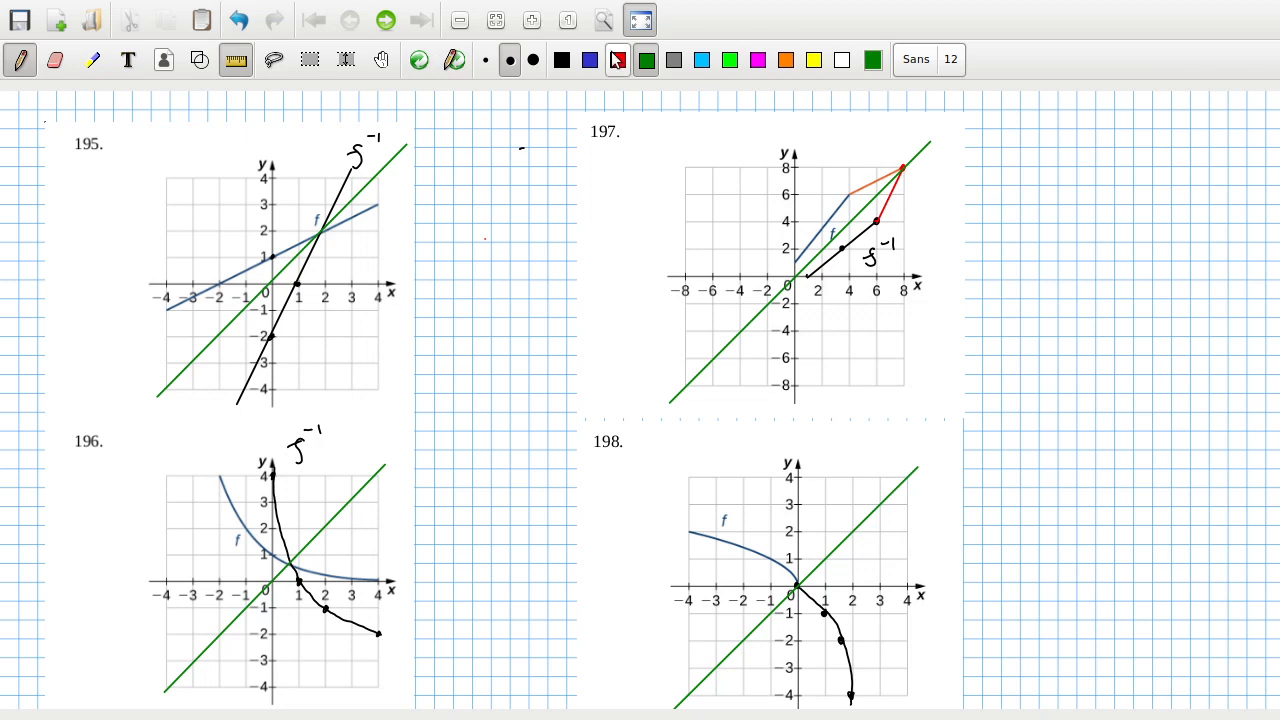
pyautogui.click(562, 59)
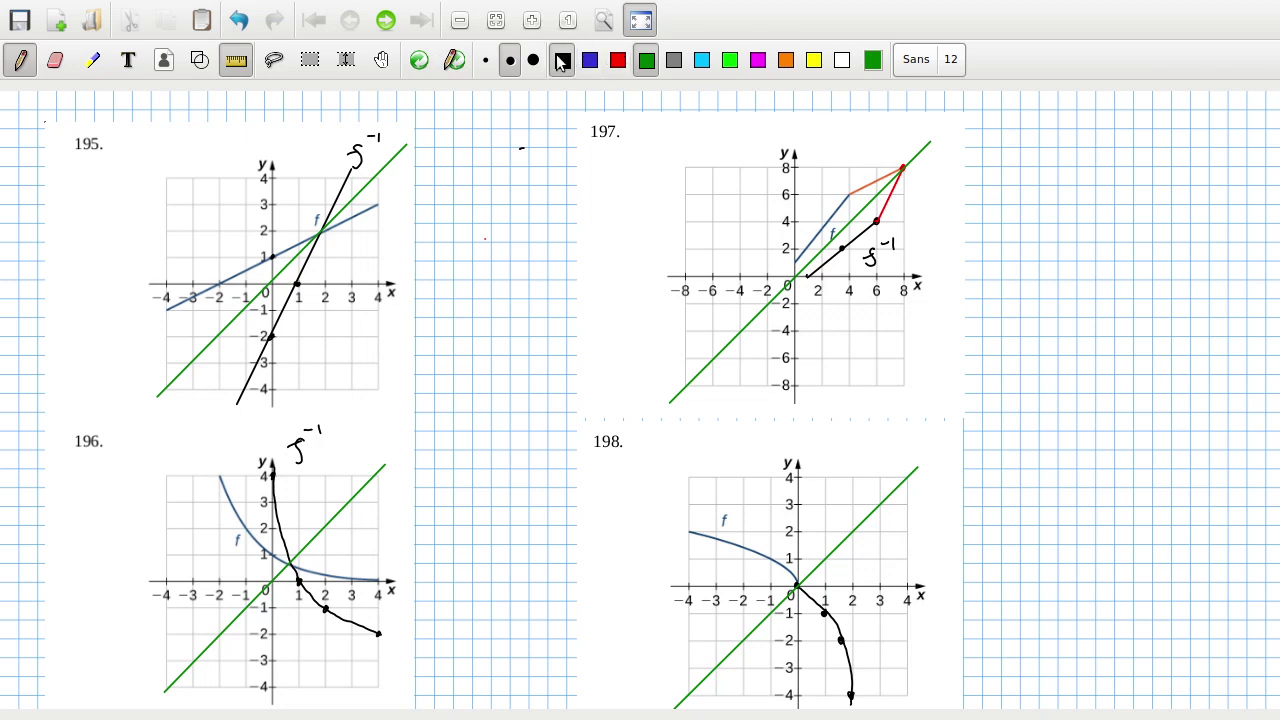
# - With the freehand black pen, undo a stray stroke and label graph 198's inverse curve f⁻¹
pyautogui.click(21, 60)
pyautogui.moveTo(658, 490); pyautogui.dragTo(649, 517)
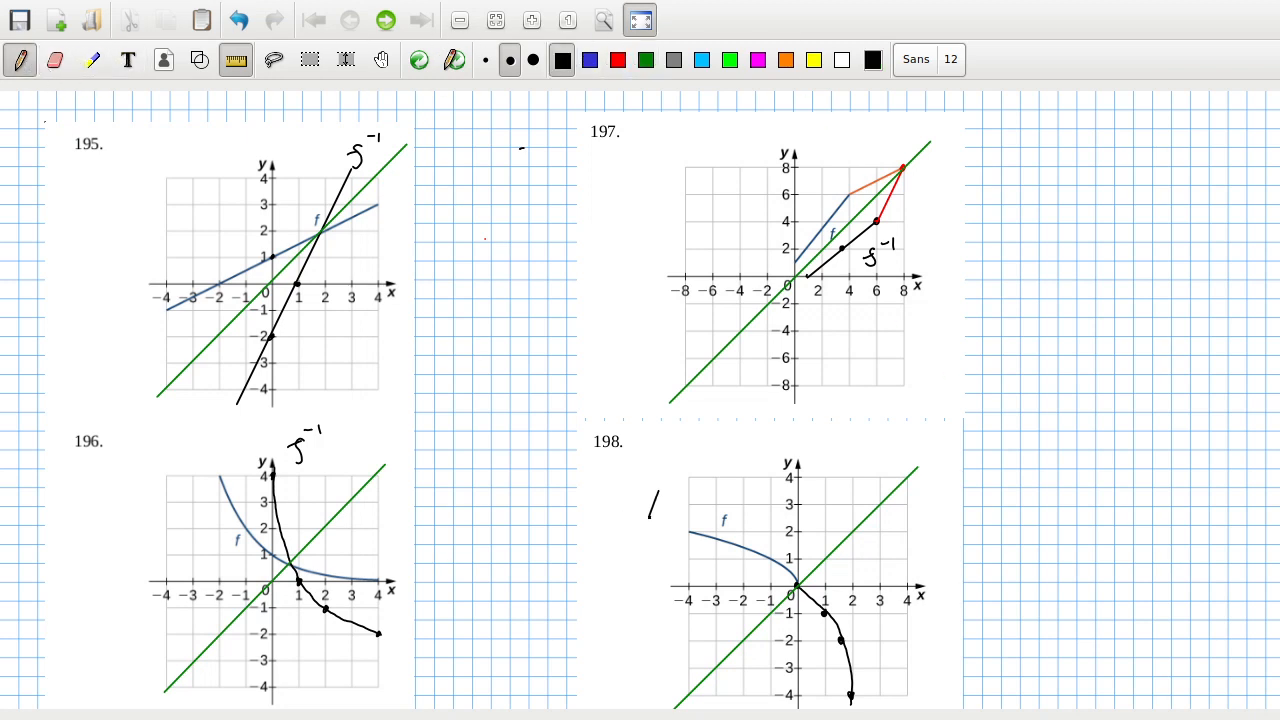
pyautogui.hotkey('ctrl', 'z')
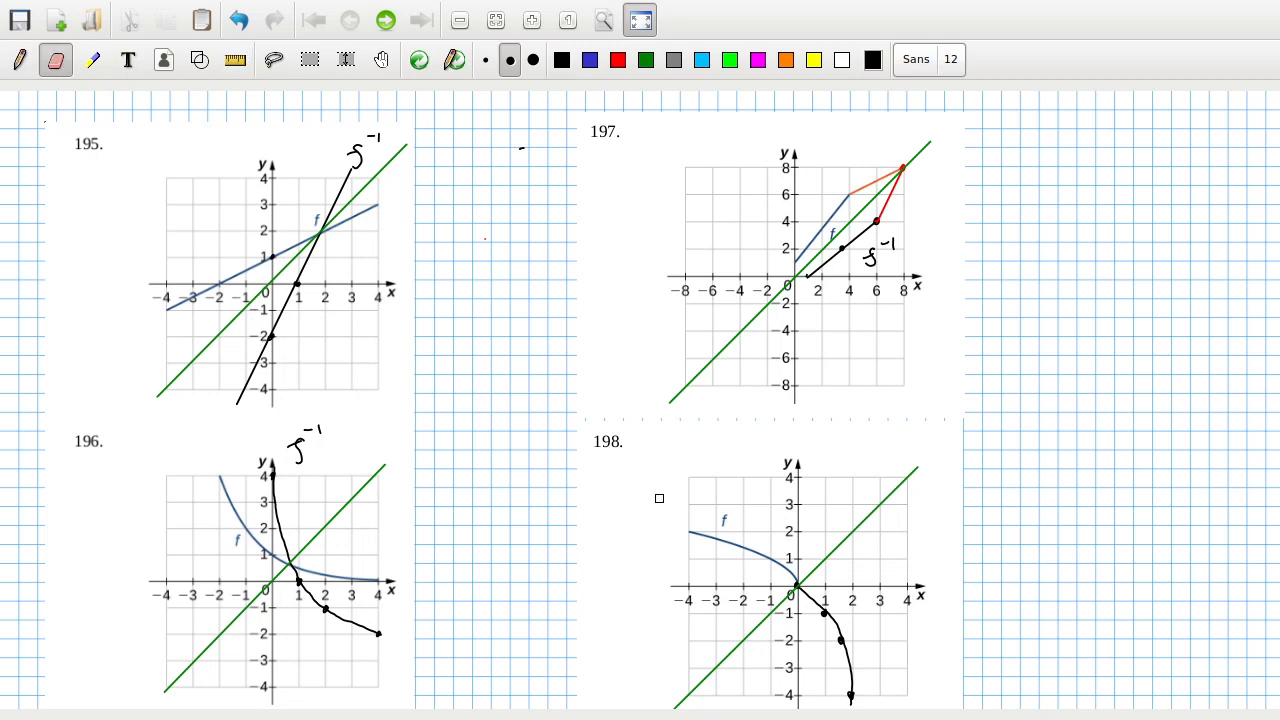
pyautogui.moveTo(875, 630)
pyautogui.mouseDown()
pyautogui.moveTo(870, 656)
pyautogui.moveTo(888, 628)
pyautogui.mouseUp()
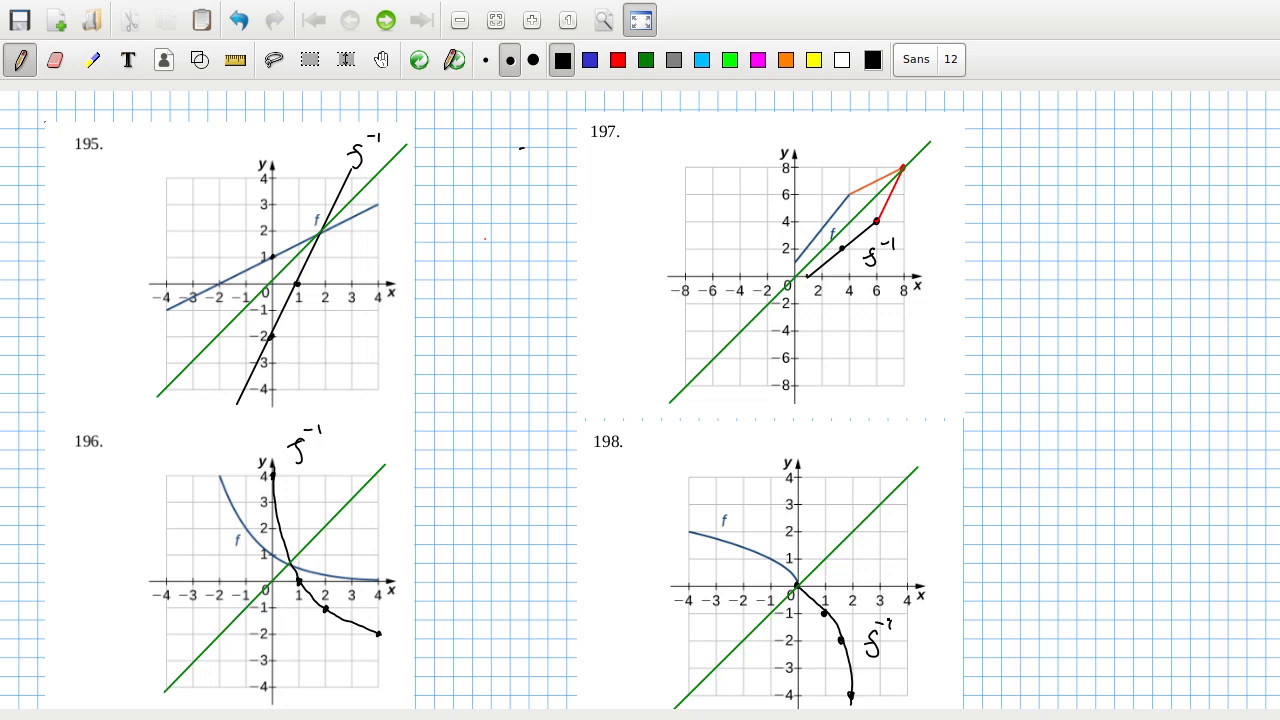
# - Flip to the screen-recording window and back, then pick Rectangle Select
pyautogui.hotkey('alt', 'Tab')
pyautogui.hotkey('alt', 'Tab')
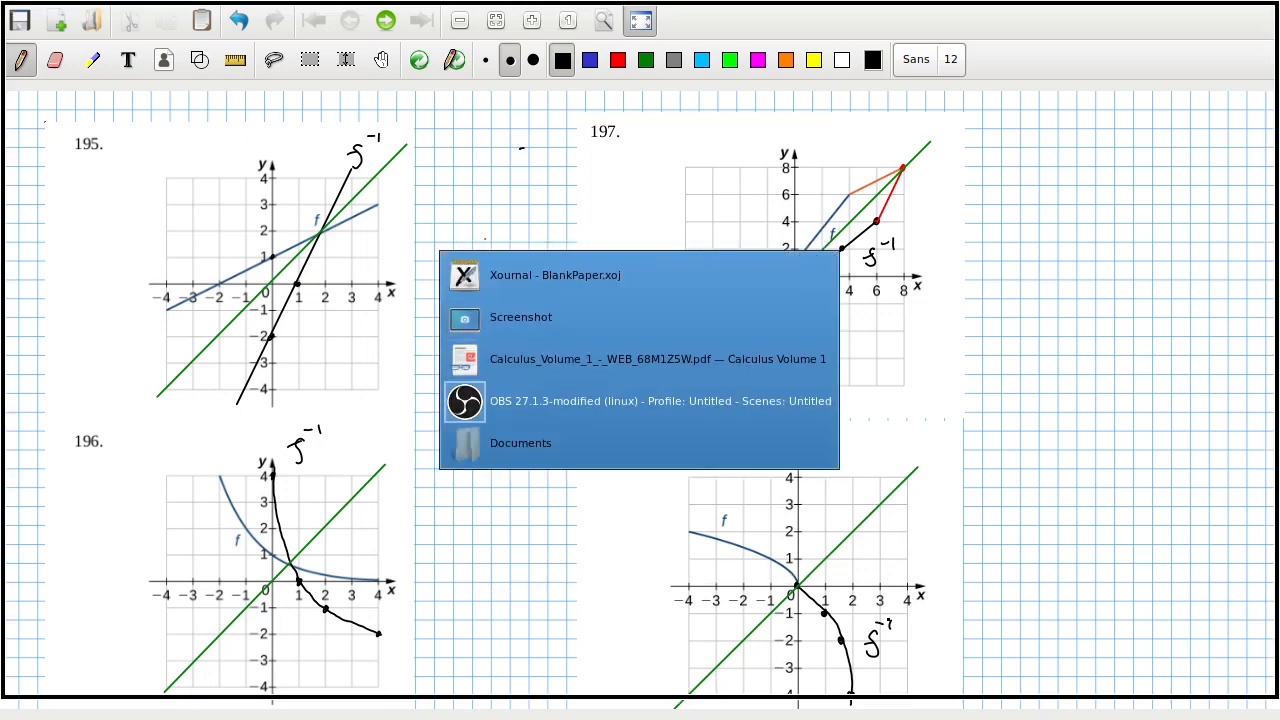
pyautogui.hotkey('alt', 'Tab')
pyautogui.hotkey('alt', 'Tab')
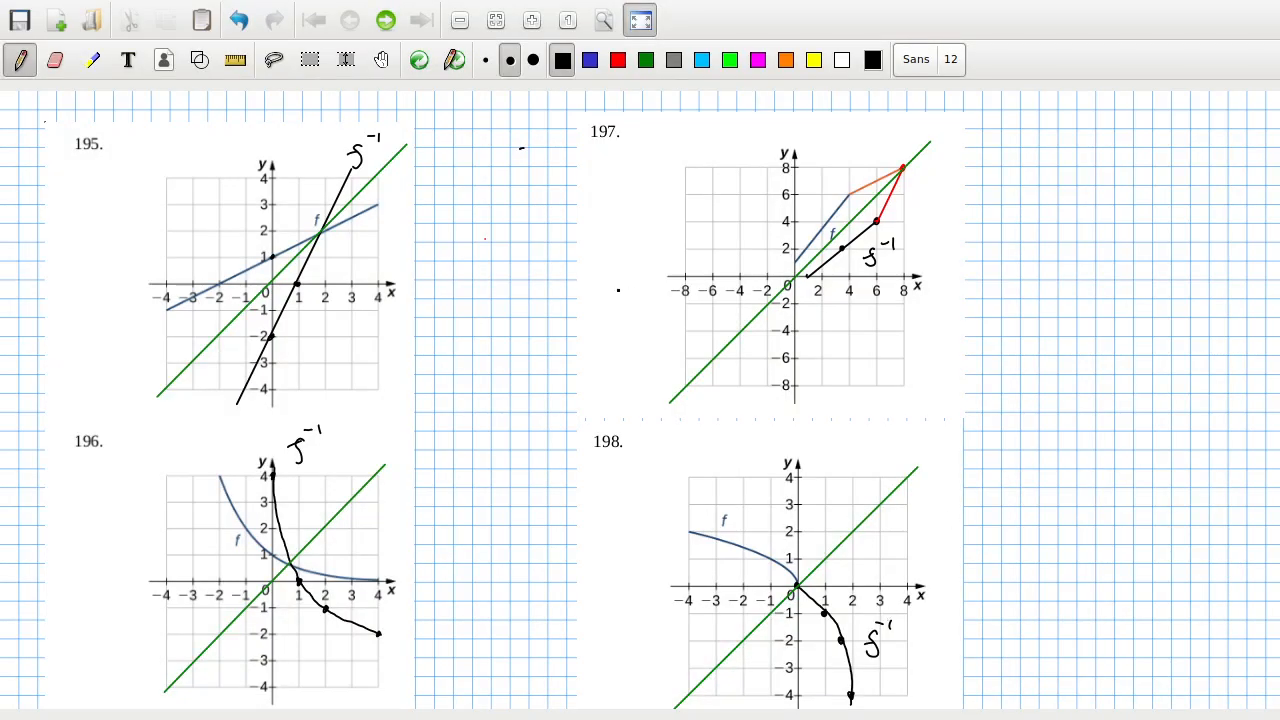
pyautogui.click(310, 59)
# - Select all four annotated graphs on the page and delete them
pyautogui.moveTo(1140, 100); pyautogui.dragTo(2, 712)
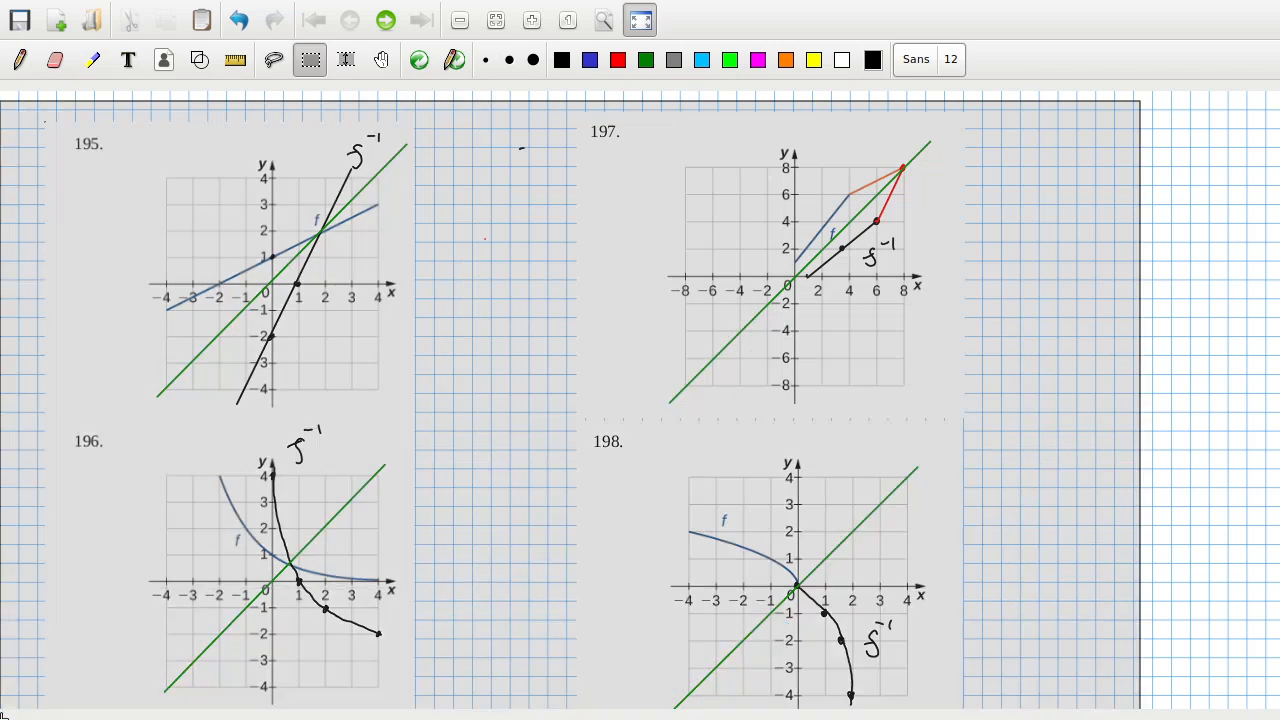
pyautogui.press('Delete')
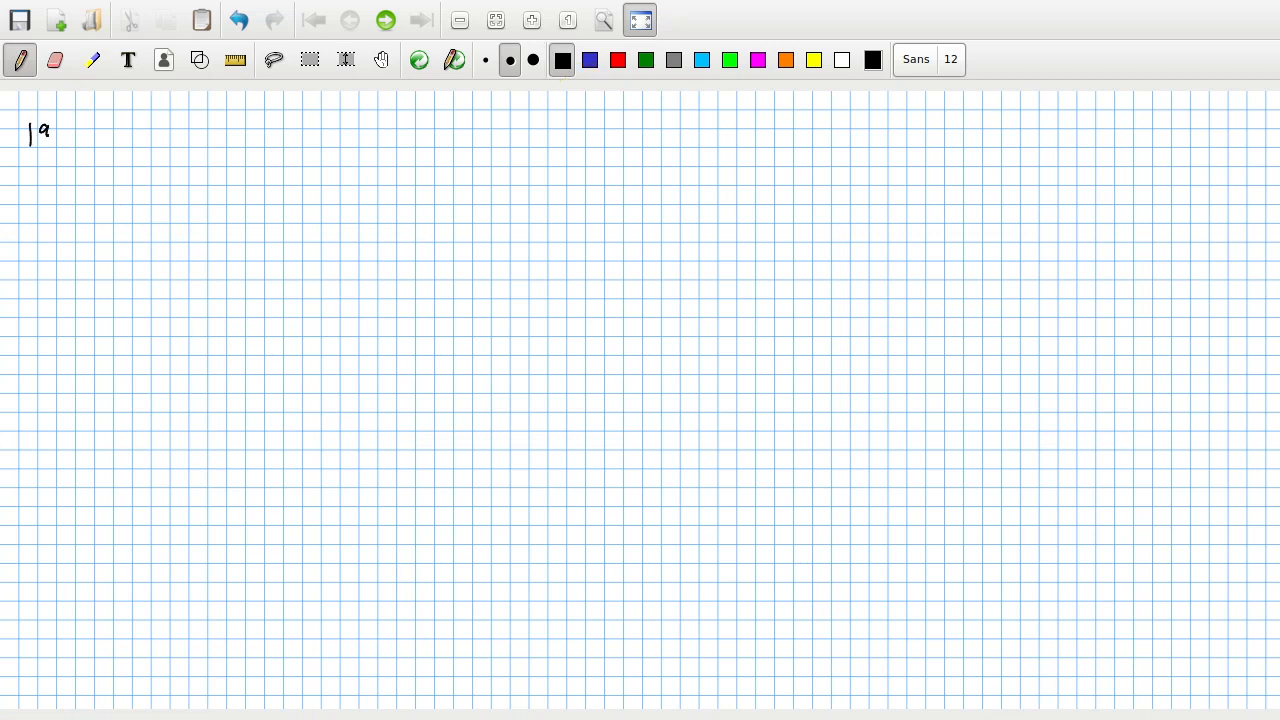
# - Circle 199 and write f∘g(x) = f(x/8) = 8x/8 = x
pyautogui.moveTo(47, 134)
pyautogui.mouseDown()
pyautogui.moveTo(46, 146)
pyautogui.moveTo(60, 142)
pyautogui.moveTo(60, 106)
pyautogui.mouseUp()
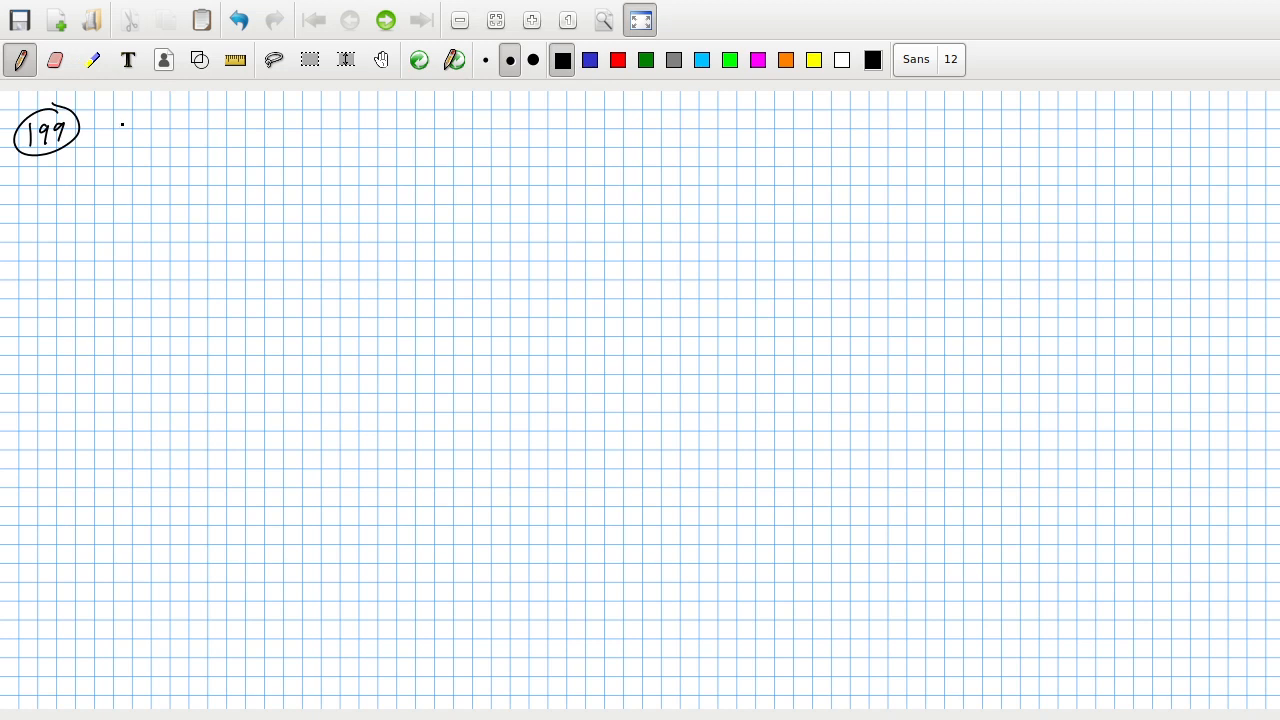
pyautogui.moveTo(122, 120)
pyautogui.mouseDown()
pyautogui.moveTo(114, 156)
pyautogui.moveTo(124, 134)
pyautogui.moveTo(140, 138)
pyautogui.mouseUp()
pyautogui.moveTo(150, 132); pyautogui.dragTo(146, 166)
pyautogui.moveTo(186, 120); pyautogui.dragTo(182, 150)
pyautogui.moveTo(188, 130)
pyautogui.mouseDown()
pyautogui.moveTo(210, 150)
pyautogui.moveTo(249, 127)
pyautogui.mouseUp()
pyautogui.moveTo(237, 135)
pyautogui.mouseDown()
pyautogui.moveTo(274, 148)
pyautogui.moveTo(286, 131)
pyautogui.moveTo(300, 148)
pyautogui.moveTo(334, 124)
pyautogui.mouseUp()
pyautogui.moveTo(320, 126)
pyautogui.mouseDown()
pyautogui.moveTo(354, 126)
pyautogui.moveTo(332, 150)
pyautogui.mouseUp()
pyautogui.moveTo(362, 108)
pyautogui.mouseDown()
pyautogui.moveTo(366, 154)
pyautogui.moveTo(408, 122)
pyautogui.mouseUp()
pyautogui.moveTo(396, 128); pyautogui.dragTo(476, 130)
pyautogui.moveTo(466, 132)
pyautogui.mouseDown()
pyautogui.moveTo(498, 132)
pyautogui.moveTo(476, 158)
pyautogui.mouseUp()
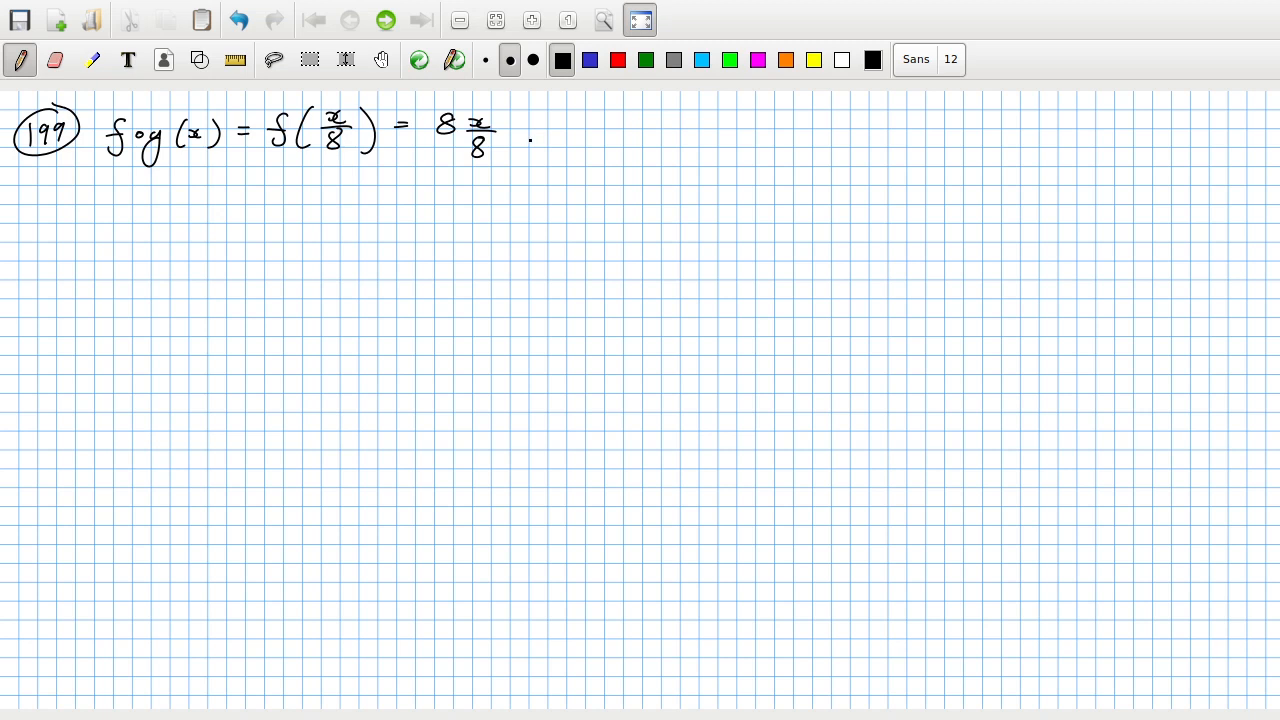
pyautogui.moveTo(530, 124); pyautogui.dragTo(548, 130)
pyautogui.moveTo(566, 120)
pyautogui.mouseDown()
pyautogui.moveTo(584, 130)
pyautogui.moveTo(572, 132)
pyautogui.mouseUp()
pyautogui.moveTo(566, 134); pyautogui.dragTo(594, 134)
# - Write the second line g∘f(x) = g(8x) = 8x/8 = x
pyautogui.moveTo(110, 198)
pyautogui.mouseDown()
pyautogui.moveTo(100, 230)
pyautogui.moveTo(132, 202)
pyautogui.moveTo(148, 216)
pyautogui.moveTo(164, 198)
pyautogui.mouseUp()
pyautogui.moveTo(186, 176)
pyautogui.mouseDown()
pyautogui.moveTo(182, 206)
pyautogui.moveTo(206, 198)
pyautogui.moveTo(216, 210)
pyautogui.moveTo(264, 186)
pyautogui.moveTo(302, 196)
pyautogui.moveTo(278, 228)
pyautogui.mouseUp()
pyautogui.moveTo(330, 170)
pyautogui.mouseDown()
pyautogui.moveTo(318, 218)
pyautogui.moveTo(368, 198)
pyautogui.mouseUp()
pyautogui.moveTo(372, 186)
pyautogui.mouseDown()
pyautogui.moveTo(362, 198)
pyautogui.moveTo(384, 212)
pyautogui.moveTo(442, 192)
pyautogui.mouseUp()
pyautogui.moveTo(472, 180)
pyautogui.mouseDown()
pyautogui.moveTo(468, 202)
pyautogui.moveTo(508, 202)
pyautogui.moveTo(478, 234)
pyautogui.mouseUp()
pyautogui.moveTo(542, 196); pyautogui.dragTo(596, 200)
pyautogui.moveTo(598, 186); pyautogui.dragTo(604, 204)
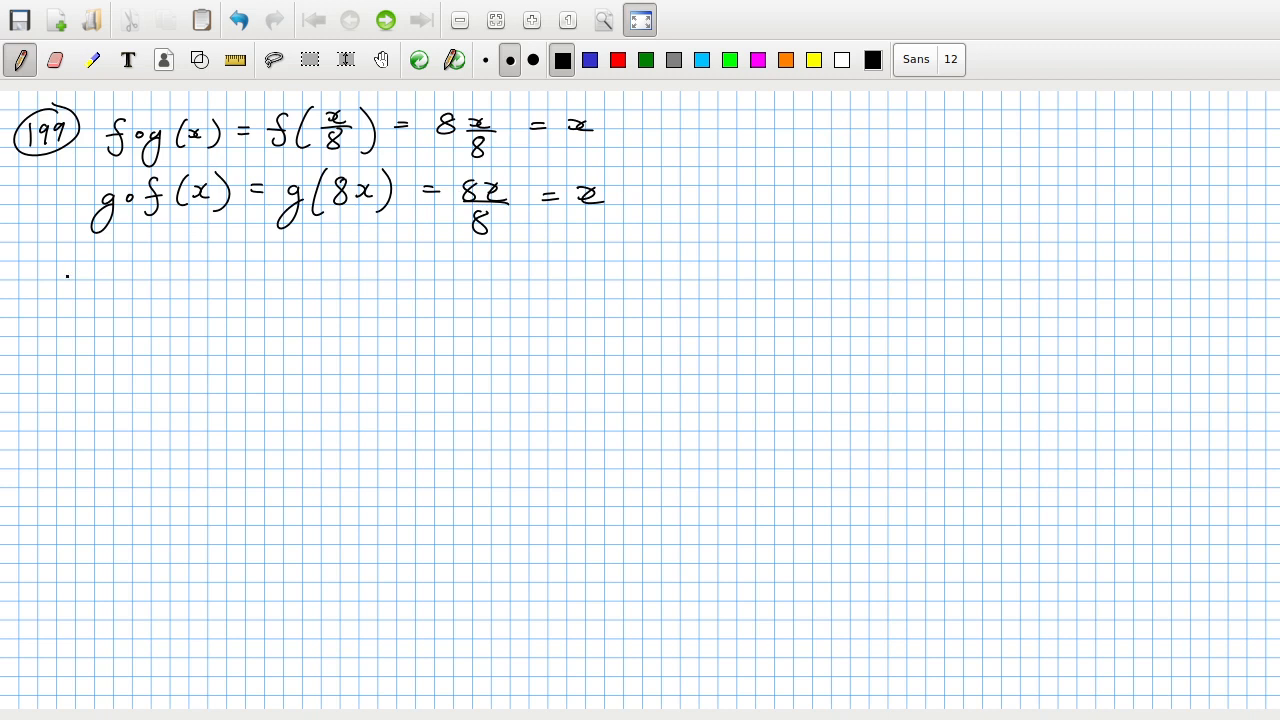
# - Write the conclusion 'Inverse since fg = gf = 1'
pyautogui.moveTo(36, 260)
pyautogui.mouseDown()
pyautogui.moveTo(38, 298)
pyautogui.moveTo(74, 296)
pyautogui.mouseUp()
pyautogui.moveTo(76, 286)
pyautogui.mouseDown()
pyautogui.moveTo(90, 294)
pyautogui.moveTo(112, 278)
pyautogui.moveTo(100, 296)
pyautogui.moveTo(220, 296)
pyautogui.mouseUp()
pyautogui.moveTo(232, 282)
pyautogui.mouseDown()
pyautogui.moveTo(226, 294)
pyautogui.moveTo(246, 296)
pyautogui.mouseUp()
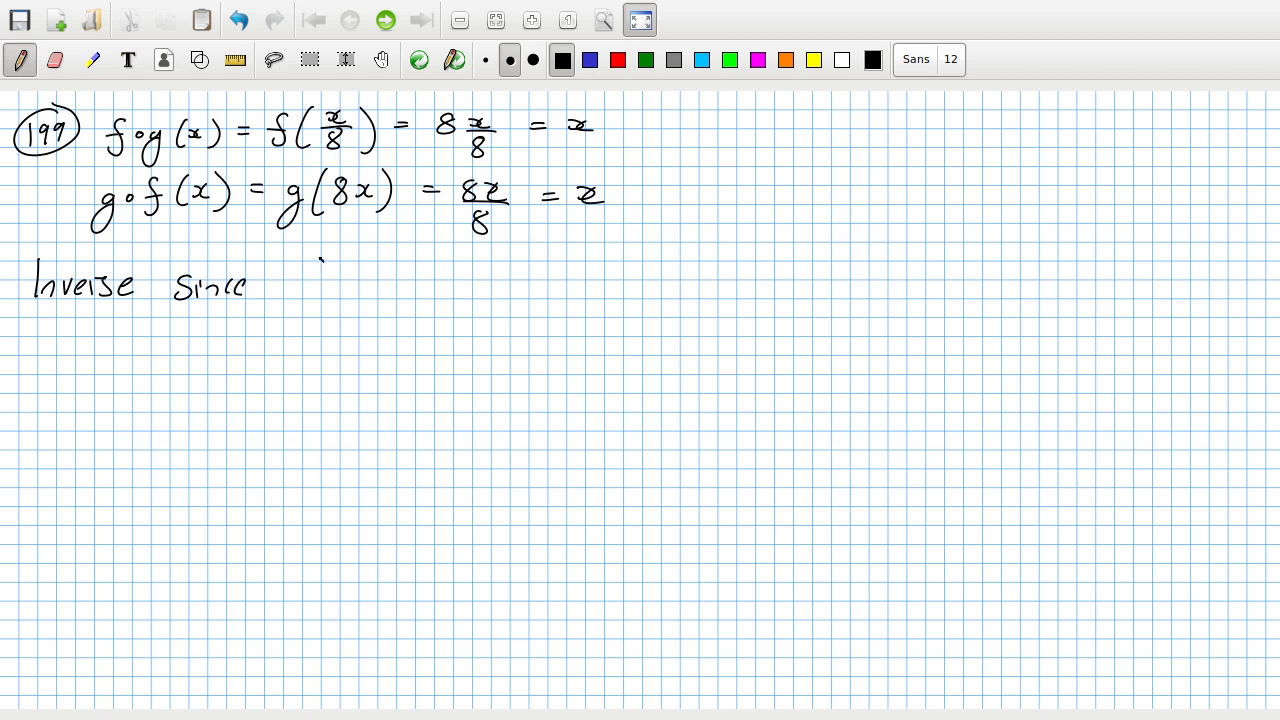
pyautogui.moveTo(320, 258); pyautogui.dragTo(308, 312)
pyautogui.moveTo(303, 287)
pyautogui.mouseDown()
pyautogui.moveTo(334, 288)
pyautogui.moveTo(332, 322)
pyautogui.mouseUp()
pyautogui.moveTo(384, 278)
pyautogui.mouseDown()
pyautogui.moveTo(400, 278)
pyautogui.moveTo(424, 318)
pyautogui.moveTo(462, 292)
pyautogui.mouseUp()
pyautogui.moveTo(476, 256)
pyautogui.mouseDown()
pyautogui.moveTo(466, 302)
pyautogui.moveTo(476, 282)
pyautogui.moveTo(524, 278)
pyautogui.mouseUp()
pyautogui.moveTo(510, 286); pyautogui.dragTo(568, 296)
pyautogui.moveTo(548, 292); pyautogui.dragTo(588, 291)
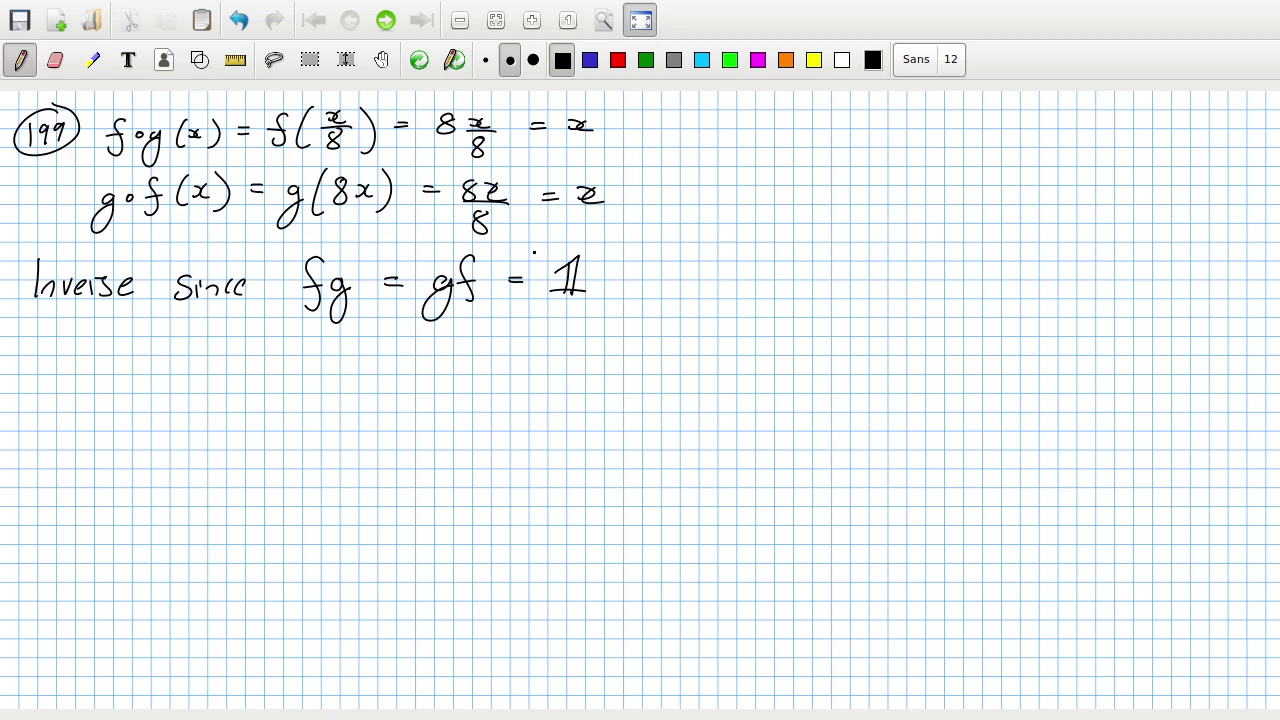
# - Circle 200 and write f∘g(x) = f((x−3)/8) =
pyautogui.moveTo(10, 390); pyautogui.dragTo(34, 406)
pyautogui.moveTo(34, 388); pyautogui.dragTo(60, 410)
pyautogui.moveTo(116, 376)
pyautogui.mouseDown()
pyautogui.moveTo(108, 424)
pyautogui.moveTo(146, 396)
pyautogui.moveTo(145, 430)
pyautogui.mouseUp()
pyautogui.moveTo(190, 370); pyautogui.dragTo(184, 406)
pyautogui.moveTo(196, 384); pyautogui.dragTo(198, 396)
pyautogui.moveTo(226, 368)
pyautogui.mouseDown()
pyautogui.moveTo(228, 412)
pyautogui.moveTo(274, 384)
pyautogui.mouseUp()
pyautogui.moveTo(260, 392)
pyautogui.mouseDown()
pyautogui.moveTo(292, 404)
pyautogui.moveTo(308, 390)
pyautogui.moveTo(330, 416)
pyautogui.mouseUp()
pyautogui.moveTo(348, 366); pyautogui.dragTo(370, 380)
pyautogui.moveTo(370, 364); pyautogui.dragTo(354, 380)
pyautogui.moveTo(378, 368)
pyautogui.mouseDown()
pyautogui.moveTo(410, 380)
pyautogui.moveTo(380, 412)
pyautogui.mouseUp()
pyautogui.moveTo(430, 348); pyautogui.dragTo(424, 410)
pyautogui.click(470, 378)
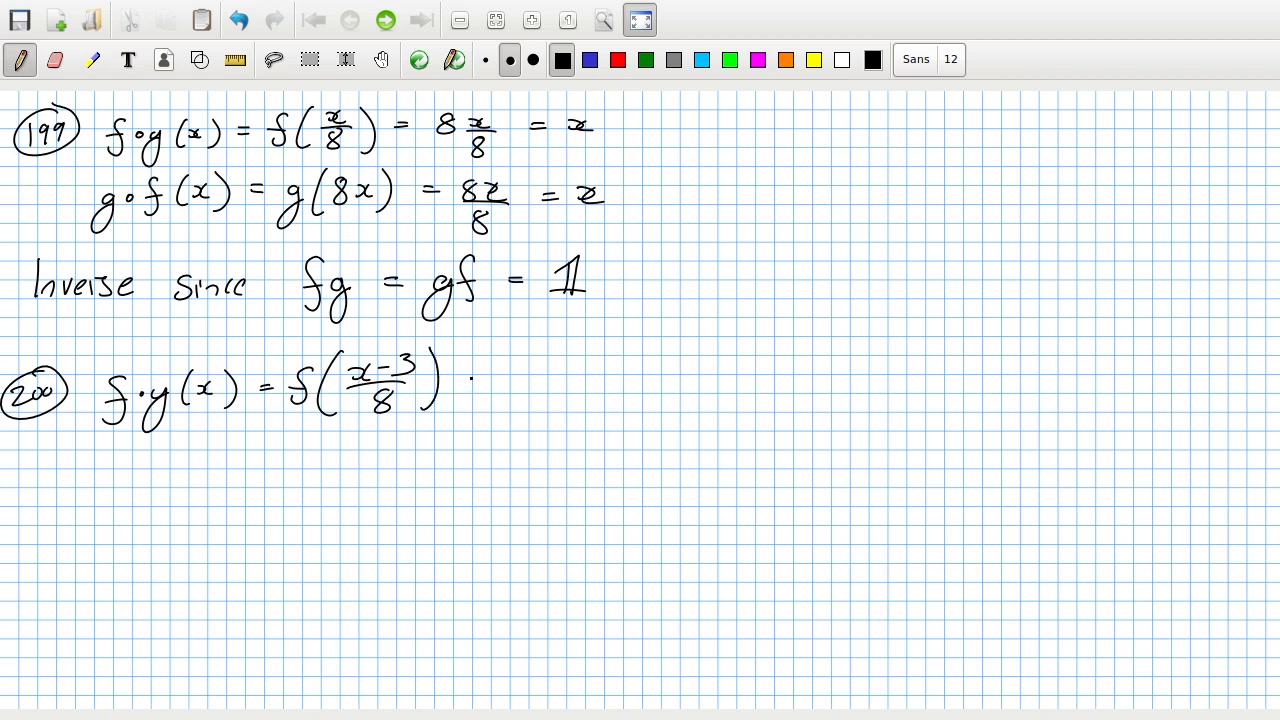
pyautogui.moveTo(467, 371); pyautogui.dragTo(526, 388)
# - Write 8((x−3)/8) + 3, cancel the 8s and 3s, and conclude = x
pyautogui.moveTo(560, 348)
pyautogui.mouseDown()
pyautogui.moveTo(548, 406)
pyautogui.moveTo(578, 374)
pyautogui.mouseUp()
pyautogui.moveTo(578, 360)
pyautogui.mouseDown()
pyautogui.moveTo(566, 374)
pyautogui.moveTo(600, 364)
pyautogui.mouseUp()
pyautogui.moveTo(604, 354); pyautogui.dragTo(612, 370)
pyautogui.moveTo(630, 352)
pyautogui.mouseDown()
pyautogui.moveTo(620, 400)
pyautogui.moveTo(610, 376)
pyautogui.moveTo(586, 406)
pyautogui.mouseUp()
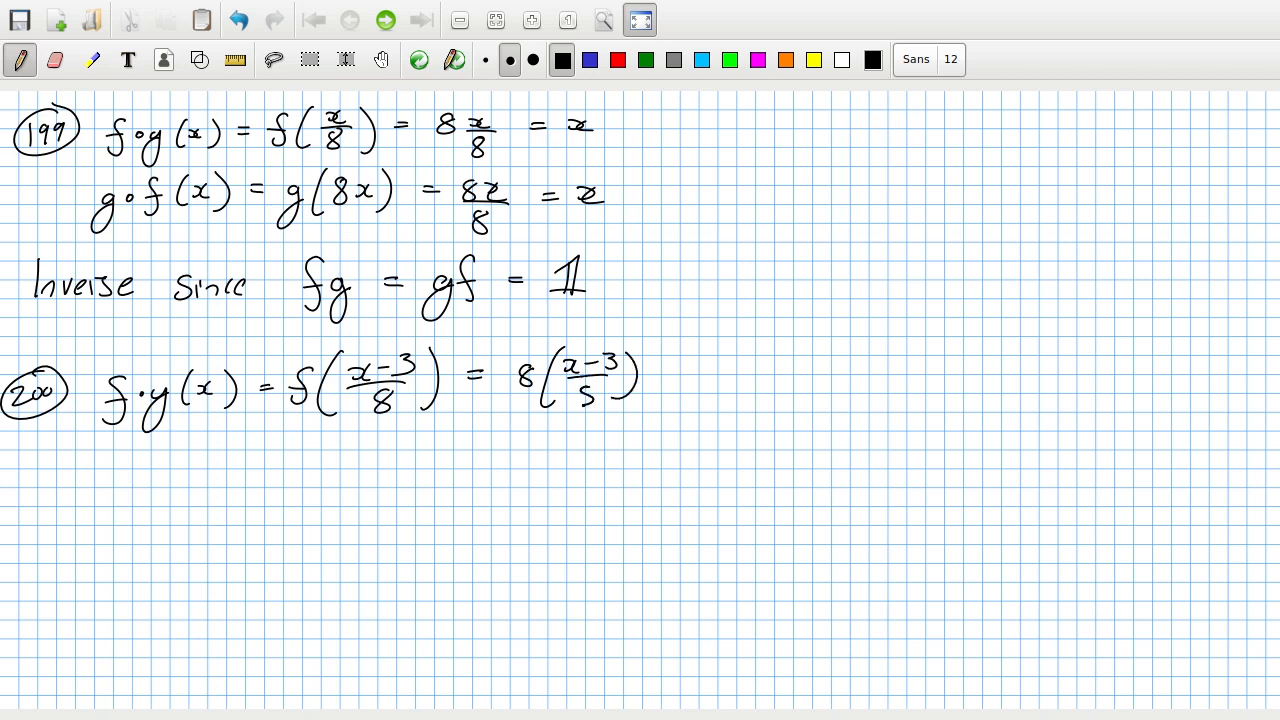
pyautogui.moveTo(664, 370)
pyautogui.mouseDown()
pyautogui.moveTo(680, 368)
pyautogui.moveTo(672, 384)
pyautogui.moveTo(700, 378)
pyautogui.mouseUp()
pyautogui.moveTo(512, 364); pyautogui.dragTo(598, 418)
pyautogui.moveTo(596, 350); pyautogui.dragTo(634, 374)
pyautogui.moveTo(702, 336)
pyautogui.mouseDown()
pyautogui.moveTo(720, 378)
pyautogui.moveTo(786, 356)
pyautogui.mouseUp()
pyautogui.moveTo(770, 366)
pyautogui.mouseDown()
pyautogui.moveTo(826, 376)
pyautogui.moveTo(808, 376)
pyautogui.mouseUp()
# - Write g∘f(x) = g(8x+3) = (8x+3−3)/8
pyautogui.moveTo(110, 468); pyautogui.dragTo(96, 530)
pyautogui.moveTo(142, 474); pyautogui.dragTo(156, 492)
pyautogui.moveTo(154, 468)
pyautogui.mouseDown()
pyautogui.moveTo(180, 466)
pyautogui.moveTo(194, 488)
pyautogui.mouseUp()
pyautogui.moveTo(204, 458)
pyautogui.mouseDown()
pyautogui.moveTo(230, 490)
pyautogui.moveTo(278, 462)
pyautogui.mouseUp()
pyautogui.moveTo(264, 470)
pyautogui.mouseDown()
pyautogui.moveTo(280, 470)
pyautogui.moveTo(288, 510)
pyautogui.mouseUp()
pyautogui.moveTo(346, 438)
pyautogui.mouseDown()
pyautogui.moveTo(338, 490)
pyautogui.moveTo(352, 472)
pyautogui.moveTo(392, 466)
pyautogui.mouseUp()
pyautogui.moveTo(402, 452)
pyautogui.mouseDown()
pyautogui.moveTo(420, 450)
pyautogui.moveTo(412, 466)
pyautogui.mouseUp()
pyautogui.moveTo(430, 442)
pyautogui.mouseDown()
pyautogui.moveTo(432, 468)
pyautogui.moveTo(458, 488)
pyautogui.moveTo(516, 452)
pyautogui.moveTo(552, 466)
pyautogui.moveTo(586, 456)
pyautogui.mouseUp()
pyautogui.moveTo(590, 438); pyautogui.dragTo(572, 458)
pyautogui.moveTo(600, 446)
pyautogui.mouseDown()
pyautogui.moveTo(622, 440)
pyautogui.moveTo(612, 454)
pyautogui.mouseUp()
pyautogui.moveTo(622, 436)
pyautogui.mouseDown()
pyautogui.moveTo(634, 460)
pyautogui.moveTo(662, 444)
pyautogui.mouseUp()
pyautogui.moveTo(670, 430); pyautogui.dragTo(686, 454)
pyautogui.moveTo(520, 470)
pyautogui.mouseDown()
pyautogui.moveTo(686, 464)
pyautogui.moveTo(612, 512)
pyautogui.mouseUp()
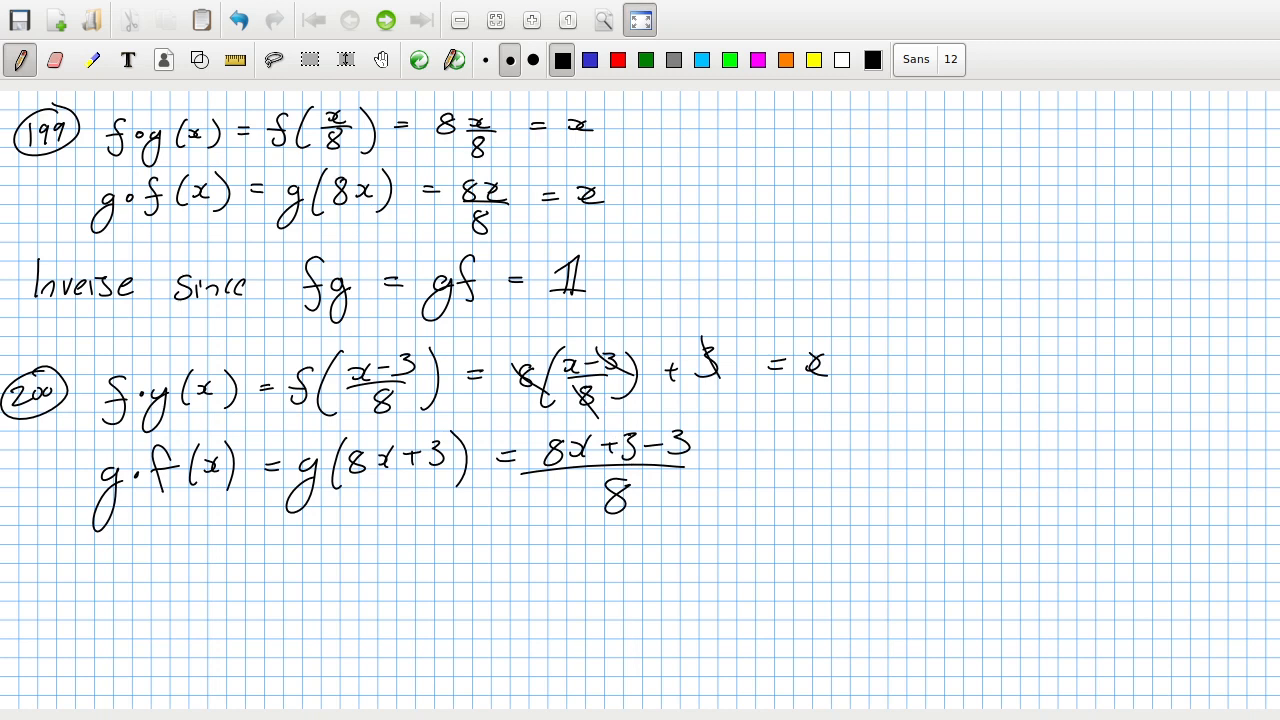
# - Cancel the ±3 and the 8s to get = x, then write '∴ Inverse'
pyautogui.moveTo(626, 426); pyautogui.dragTo(656, 468)
pyautogui.moveTo(676, 426); pyautogui.dragTo(690, 468)
pyautogui.moveTo(606, 476); pyautogui.dragTo(624, 516)
pyautogui.moveTo(544, 442); pyautogui.dragTo(570, 466)
pyautogui.moveTo(738, 448); pyautogui.dragTo(756, 448)
pyautogui.moveTo(736, 458); pyautogui.dragTo(820, 466)
pyautogui.moveTo(128, 556)
pyautogui.mouseDown()
pyautogui.moveTo(138, 560)
pyautogui.moveTo(120, 588)
pyautogui.moveTo(150, 586)
pyautogui.mouseUp()
pyautogui.moveTo(210, 546)
pyautogui.mouseDown()
pyautogui.moveTo(212, 588)
pyautogui.moveTo(258, 578)
pyautogui.mouseUp()
pyautogui.moveTo(262, 566)
pyautogui.mouseDown()
pyautogui.moveTo(278, 576)
pyautogui.moveTo(296, 554)
pyautogui.mouseUp()
pyautogui.moveTo(300, 552)
pyautogui.mouseDown()
pyautogui.moveTo(316, 572)
pyautogui.moveTo(300, 574)
pyautogui.mouseUp()
pyautogui.moveTo(320, 560); pyautogui.dragTo(338, 570)
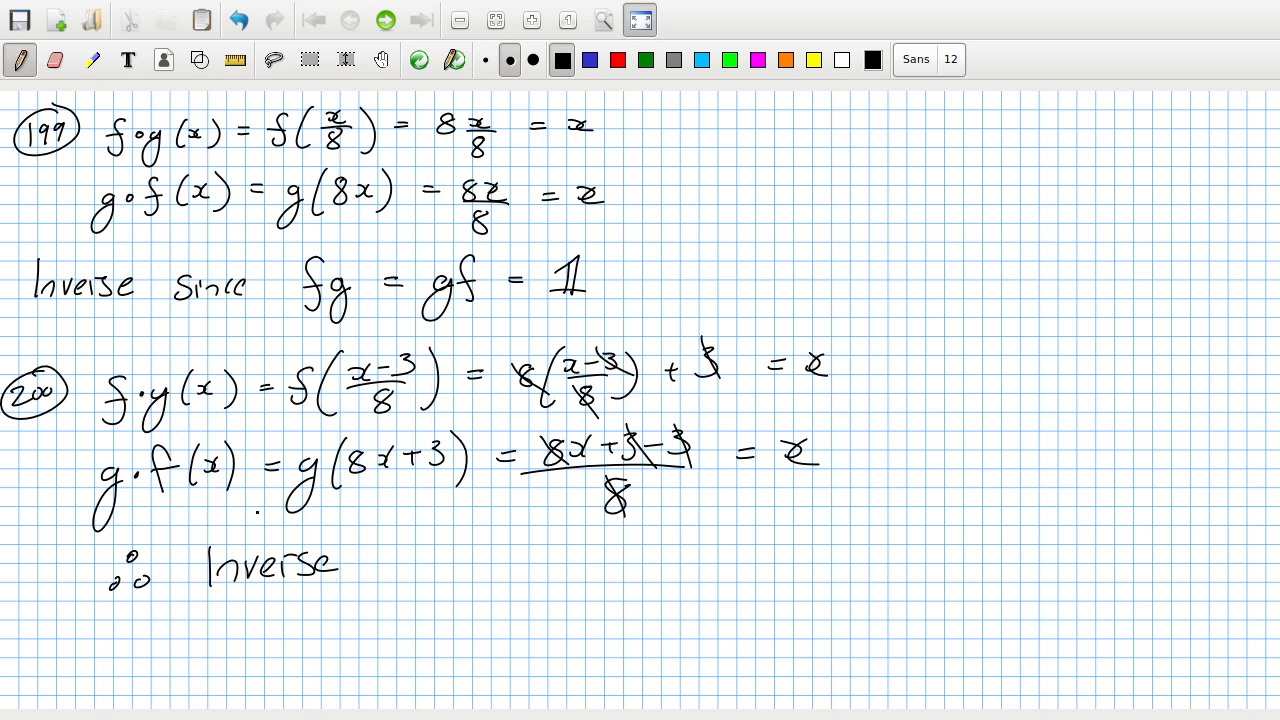
# - Rectangle-select all handwriting on the page, delete it, and return to the black pen
pyautogui.click(309, 59)
pyautogui.moveTo(992, 660); pyautogui.dragTo(4, 62)
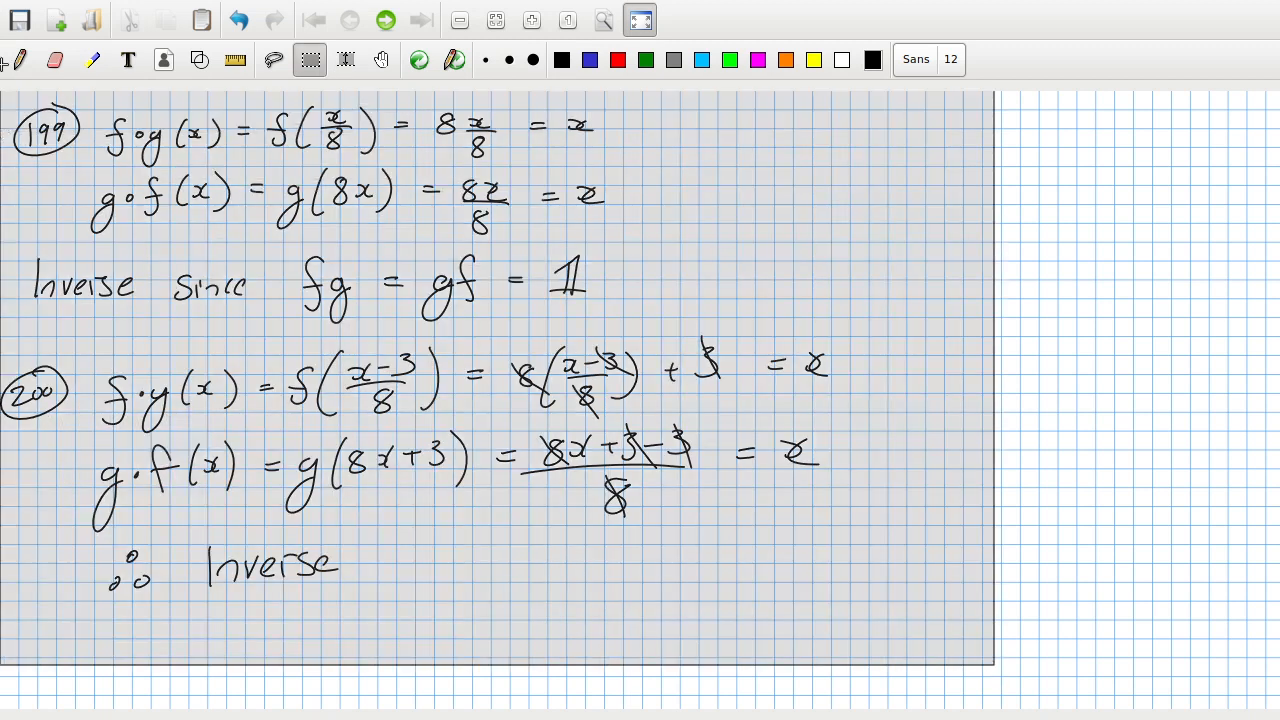
pyautogui.press('Delete')
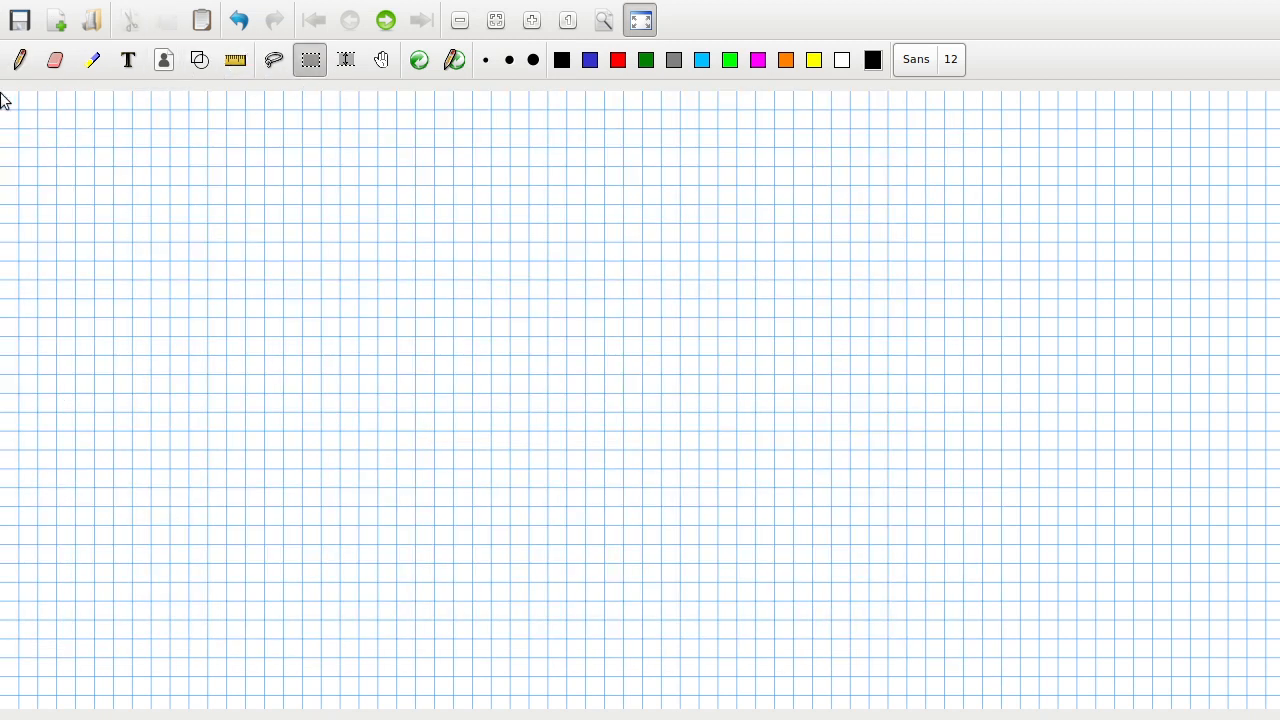
pyautogui.click(20, 59)
pyautogui.click(46, 137)
# - Circle 201 and write f∘g(x) = f((x+5)/7)
pyautogui.moveTo(30, 126)
pyautogui.mouseDown()
pyautogui.moveTo(50, 148)
pyautogui.moveTo(100, 150)
pyautogui.mouseUp()
pyautogui.moveTo(176, 122)
pyautogui.mouseDown()
pyautogui.moveTo(156, 164)
pyautogui.moveTo(186, 140)
pyautogui.moveTo(205, 185)
pyautogui.mouseUp()
pyautogui.moveTo(262, 120)
pyautogui.mouseDown()
pyautogui.moveTo(256, 156)
pyautogui.moveTo(306, 148)
pyautogui.mouseUp()
pyautogui.moveTo(326, 125)
pyautogui.mouseDown()
pyautogui.moveTo(365, 160)
pyautogui.moveTo(384, 138)
pyautogui.mouseUp()
pyautogui.moveTo(427, 100); pyautogui.dragTo(432, 175)
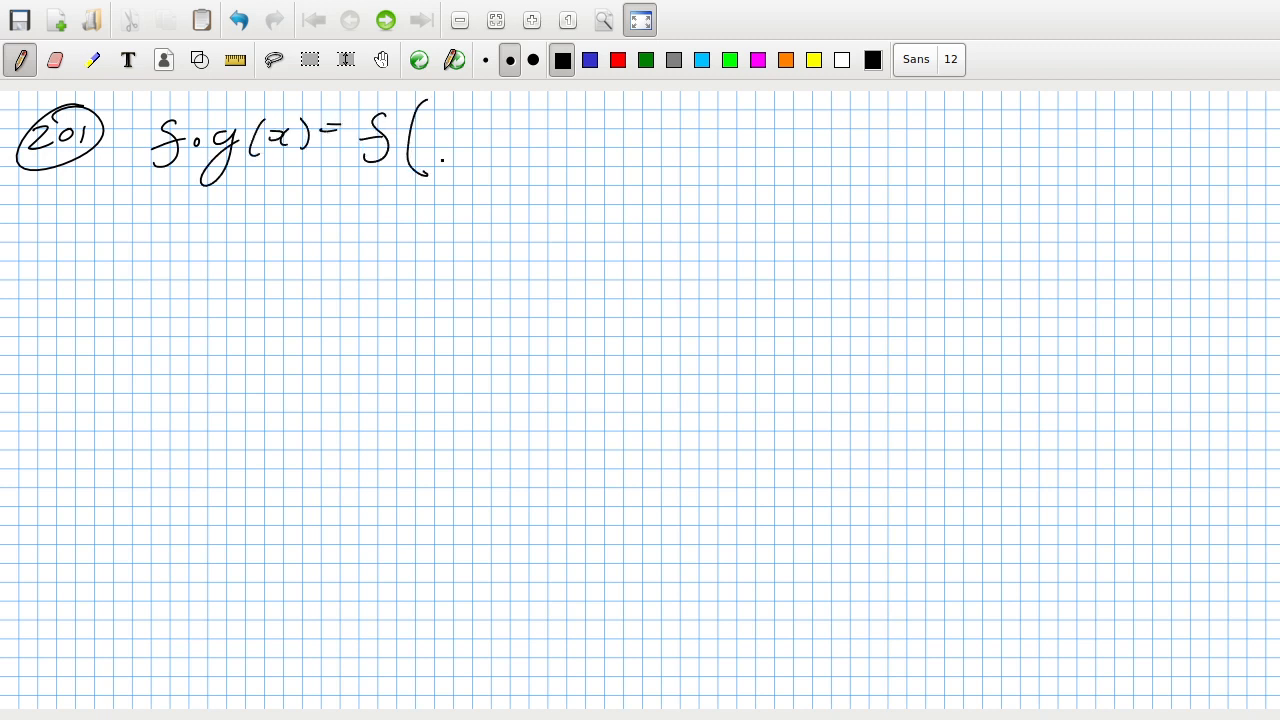
pyautogui.moveTo(438, 118)
pyautogui.mouseDown()
pyautogui.moveTo(466, 132)
pyautogui.moveTo(490, 120)
pyautogui.moveTo(512, 138)
pyautogui.mouseUp()
pyautogui.moveTo(474, 146)
pyautogui.mouseDown()
pyautogui.moveTo(480, 170)
pyautogui.moveTo(504, 154)
pyautogui.mouseUp()
pyautogui.moveTo(538, 102); pyautogui.dragTo(538, 166)
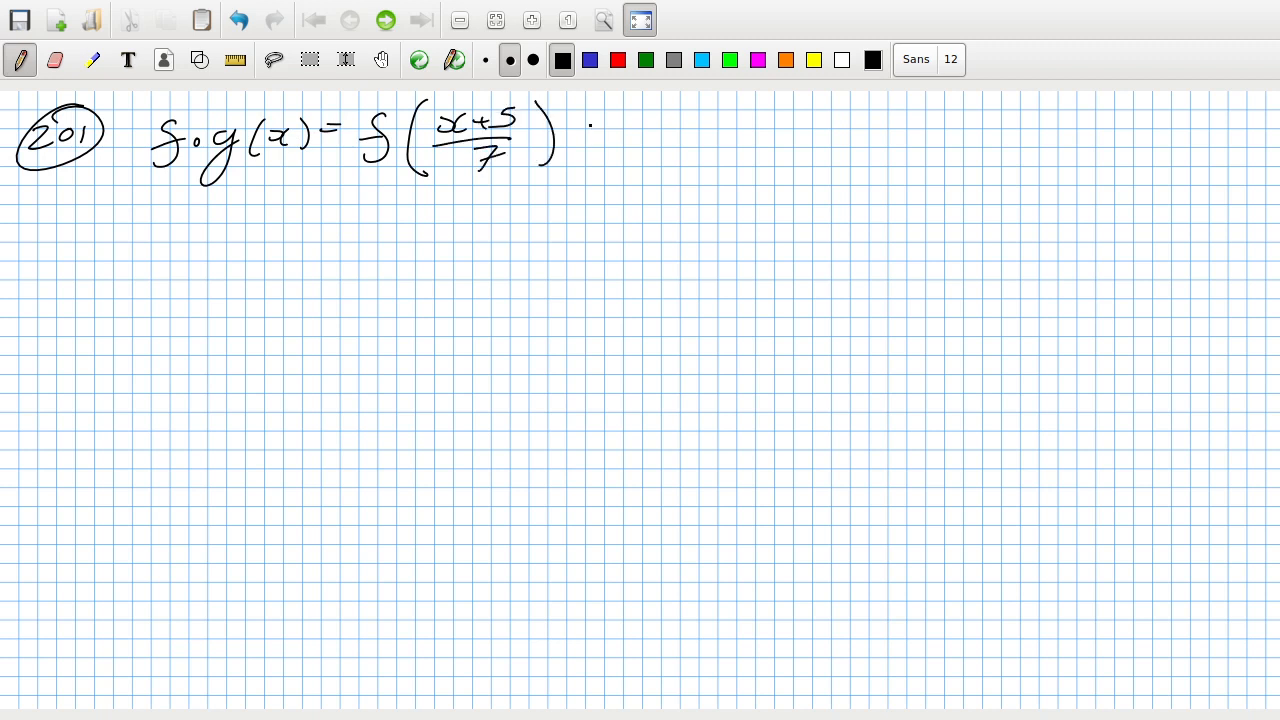
# - Continue with = 5((x+5)/7) − 7
pyautogui.moveTo(584, 124); pyautogui.dragTo(642, 134)
pyautogui.moveTo(698, 100); pyautogui.dragTo(688, 162)
pyautogui.moveTo(702, 116)
pyautogui.mouseDown()
pyautogui.moveTo(722, 130)
pyautogui.moveTo(752, 114)
pyautogui.mouseUp()
pyautogui.moveTo(744, 112); pyautogui.dragTo(748, 126)
pyautogui.moveTo(698, 134)
pyautogui.mouseDown()
pyautogui.moveTo(772, 132)
pyautogui.moveTo(740, 162)
pyautogui.moveTo(750, 148)
pyautogui.mouseUp()
pyautogui.click(818, 150)
pyautogui.moveTo(786, 102)
pyautogui.mouseDown()
pyautogui.moveTo(786, 162)
pyautogui.moveTo(836, 126)
pyautogui.moveTo(866, 144)
pyautogui.moveTo(888, 126)
pyautogui.mouseUp()
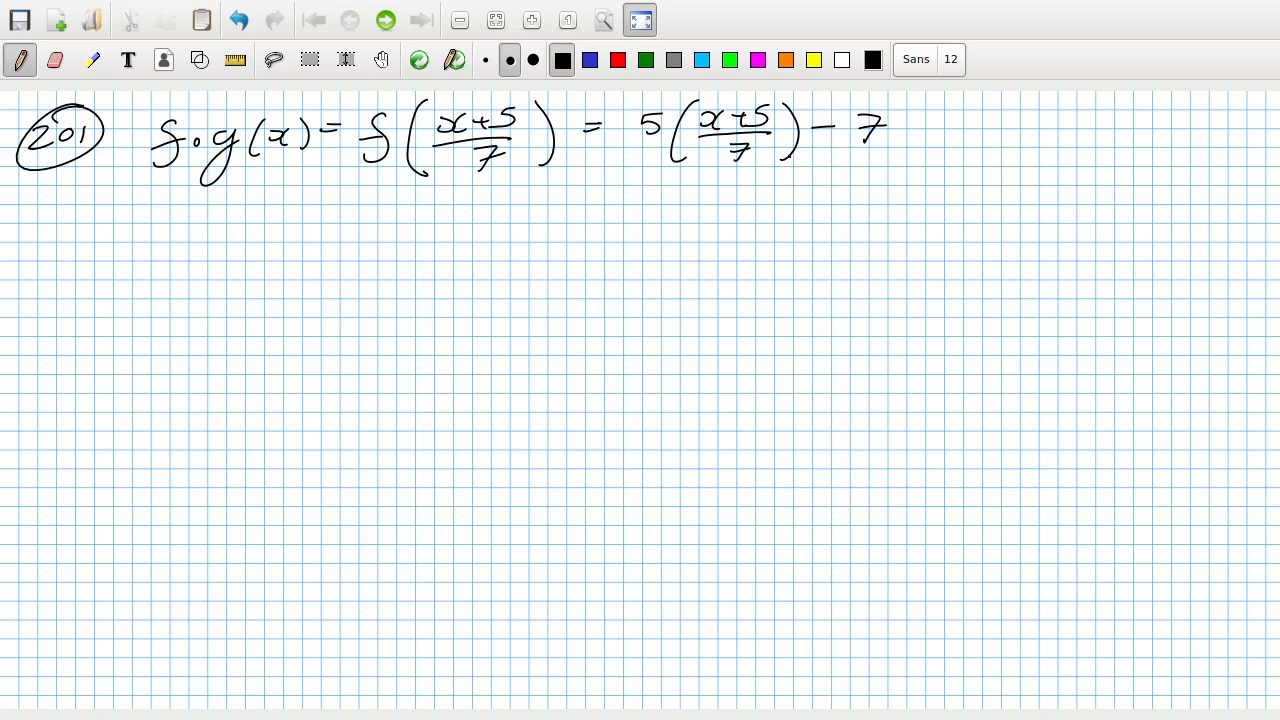
# - Write the second line = (5x+25)/7 − 49/7
pyautogui.moveTo(604, 198)
pyautogui.mouseDown()
pyautogui.moveTo(652, 214)
pyautogui.moveTo(724, 206)
pyautogui.mouseUp()
pyautogui.moveTo(732, 190); pyautogui.dragTo(746, 204)
pyautogui.moveTo(648, 222); pyautogui.dragTo(776, 212)
pyautogui.moveTo(702, 234)
pyautogui.mouseDown()
pyautogui.moveTo(716, 232)
pyautogui.moveTo(714, 260)
pyautogui.mouseUp()
pyautogui.moveTo(702, 246); pyautogui.dragTo(726, 244)
pyautogui.click(828, 204)
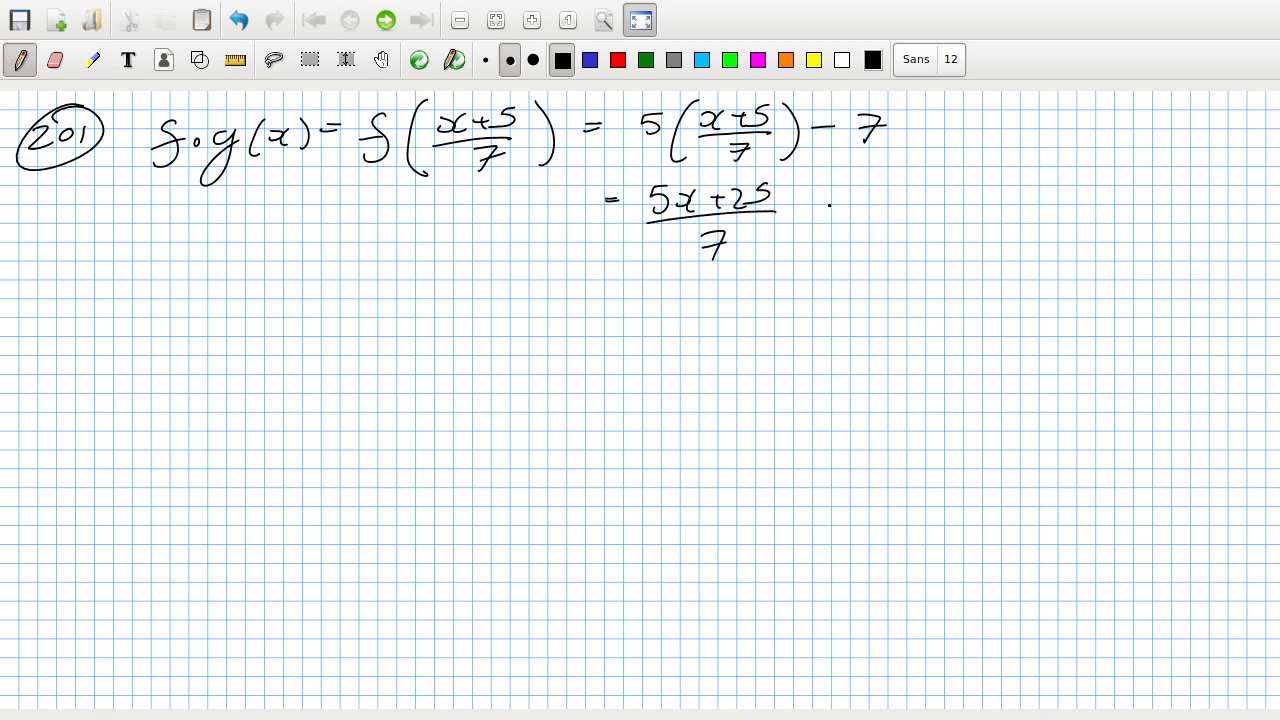
pyautogui.moveTo(800, 201); pyautogui.dragTo(858, 204)
pyautogui.moveTo(844, 192)
pyautogui.mouseDown()
pyautogui.moveTo(864, 188)
pyautogui.moveTo(880, 212)
pyautogui.mouseUp()
pyautogui.moveTo(842, 210)
pyautogui.mouseDown()
pyautogui.moveTo(896, 206)
pyautogui.moveTo(882, 226)
pyautogui.mouseUp()
pyautogui.moveTo(880, 226)
pyautogui.mouseDown()
pyautogui.moveTo(866, 256)
pyautogui.moveTo(880, 238)
pyautogui.mouseUp()
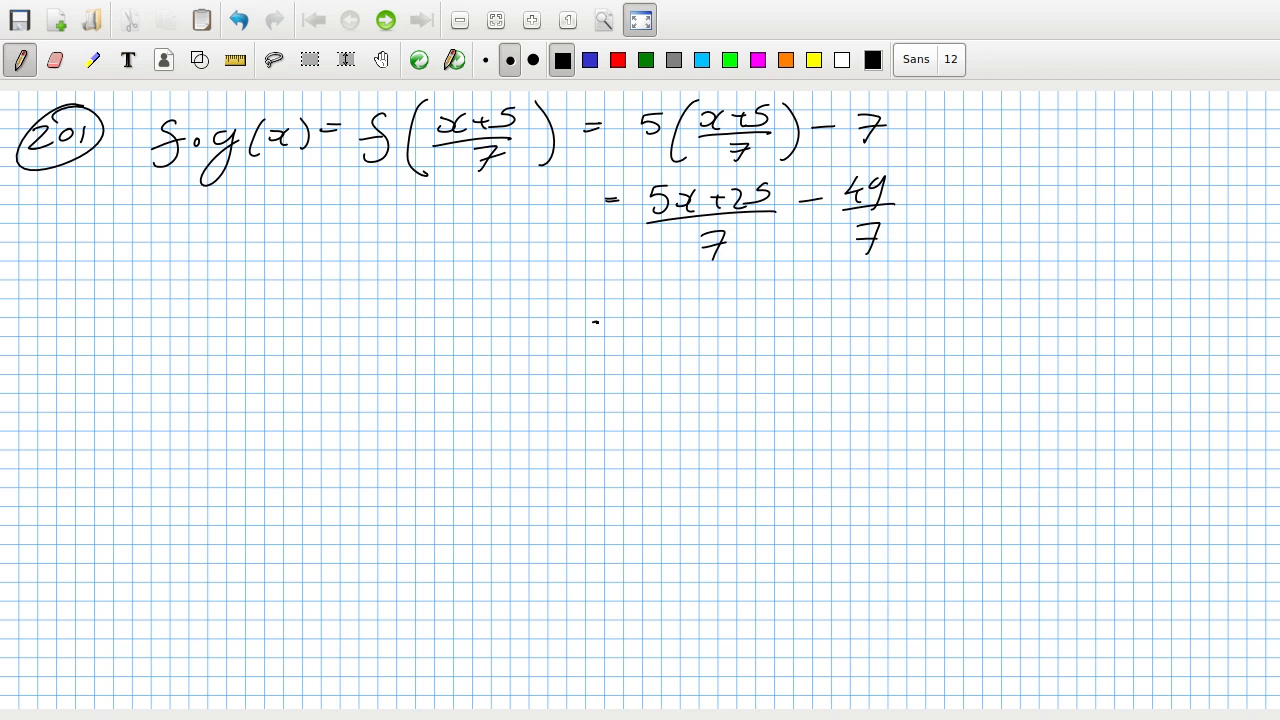
# - Simplify to (5x−24)/7 and write ≠ x beneath it
pyautogui.moveTo(590, 322); pyautogui.dragTo(610, 320)
pyautogui.moveTo(590, 330)
pyautogui.mouseDown()
pyautogui.moveTo(704, 330)
pyautogui.moveTo(690, 334)
pyautogui.mouseUp()
pyautogui.moveTo(722, 322); pyautogui.dragTo(806, 334)
pyautogui.moveTo(638, 344); pyautogui.dragTo(810, 338)
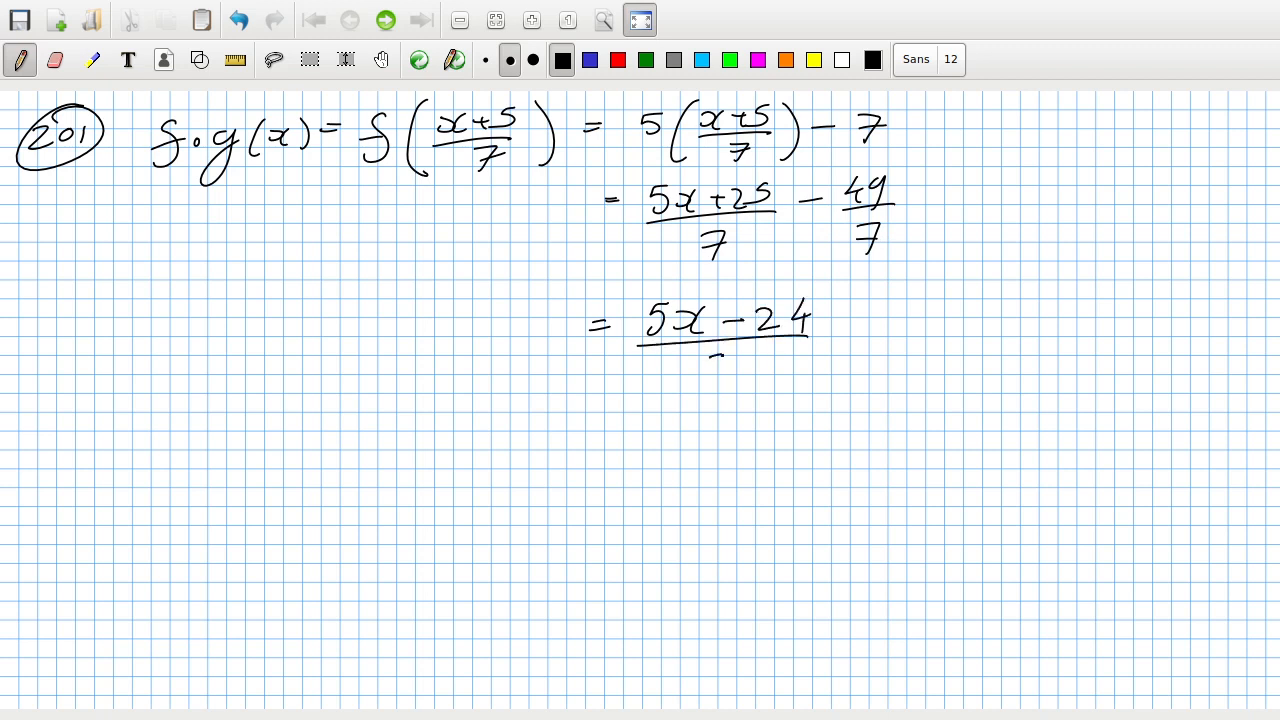
pyautogui.moveTo(710, 356); pyautogui.dragTo(740, 354)
pyautogui.moveTo(740, 354); pyautogui.dragTo(724, 386)
pyautogui.moveTo(714, 368); pyautogui.dragTo(742, 368)
pyautogui.moveTo(588, 436); pyautogui.dragTo(632, 432)
pyautogui.moveTo(584, 452)
pyautogui.mouseDown()
pyautogui.moveTo(630, 446)
pyautogui.moveTo(626, 466)
pyautogui.mouseUp()
pyautogui.moveTo(674, 432); pyautogui.dragTo(716, 456)
# - Write the conclusion '∴ Not an inverse'
pyautogui.moveTo(206, 508)
pyautogui.mouseDown()
pyautogui.moveTo(196, 548)
pyautogui.moveTo(214, 548)
pyautogui.mouseUp()
pyautogui.moveTo(284, 550)
pyautogui.mouseDown()
pyautogui.moveTo(320, 500)
pyautogui.moveTo(346, 536)
pyautogui.mouseUp()
pyautogui.moveTo(334, 516); pyautogui.dragTo(434, 540)
pyautogui.moveTo(508, 520); pyautogui.dragTo(508, 538)
pyautogui.moveTo(516, 518)
pyautogui.mouseDown()
pyautogui.moveTo(530, 540)
pyautogui.moveTo(552, 534)
pyautogui.mouseUp()
pyautogui.moveTo(560, 524); pyautogui.dragTo(578, 534)
pyautogui.moveTo(578, 514); pyautogui.dragTo(590, 512)
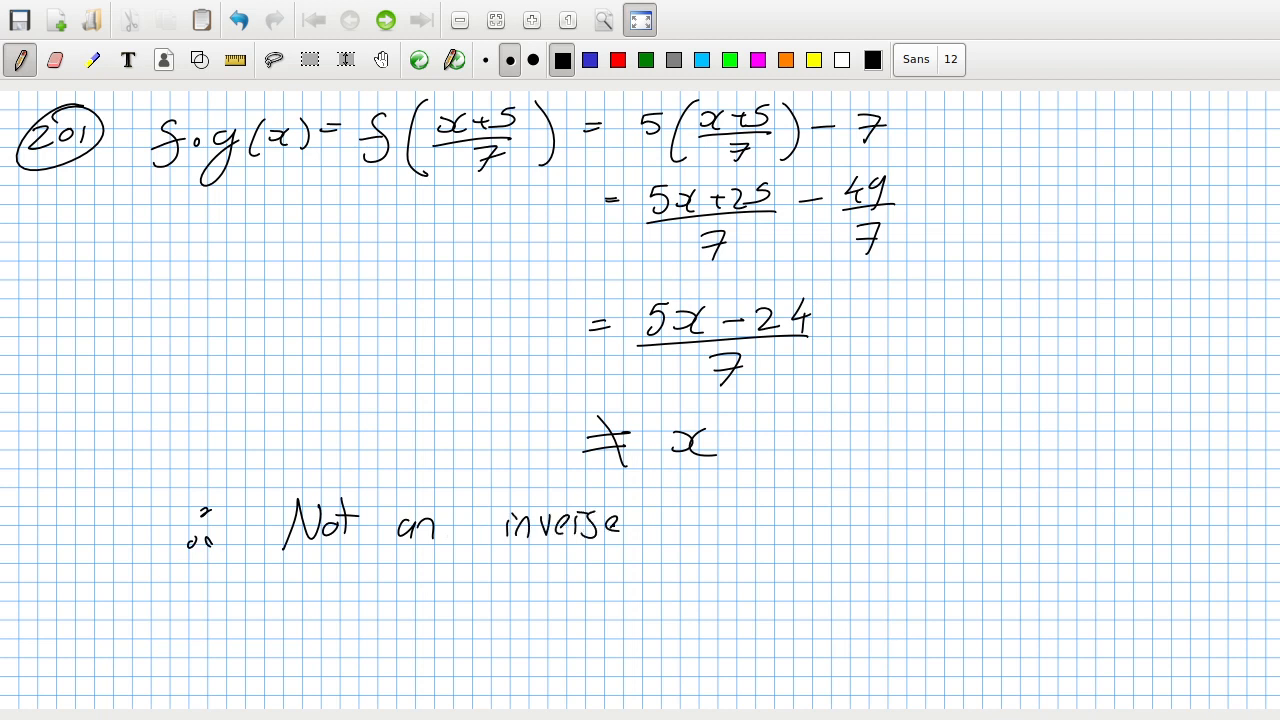